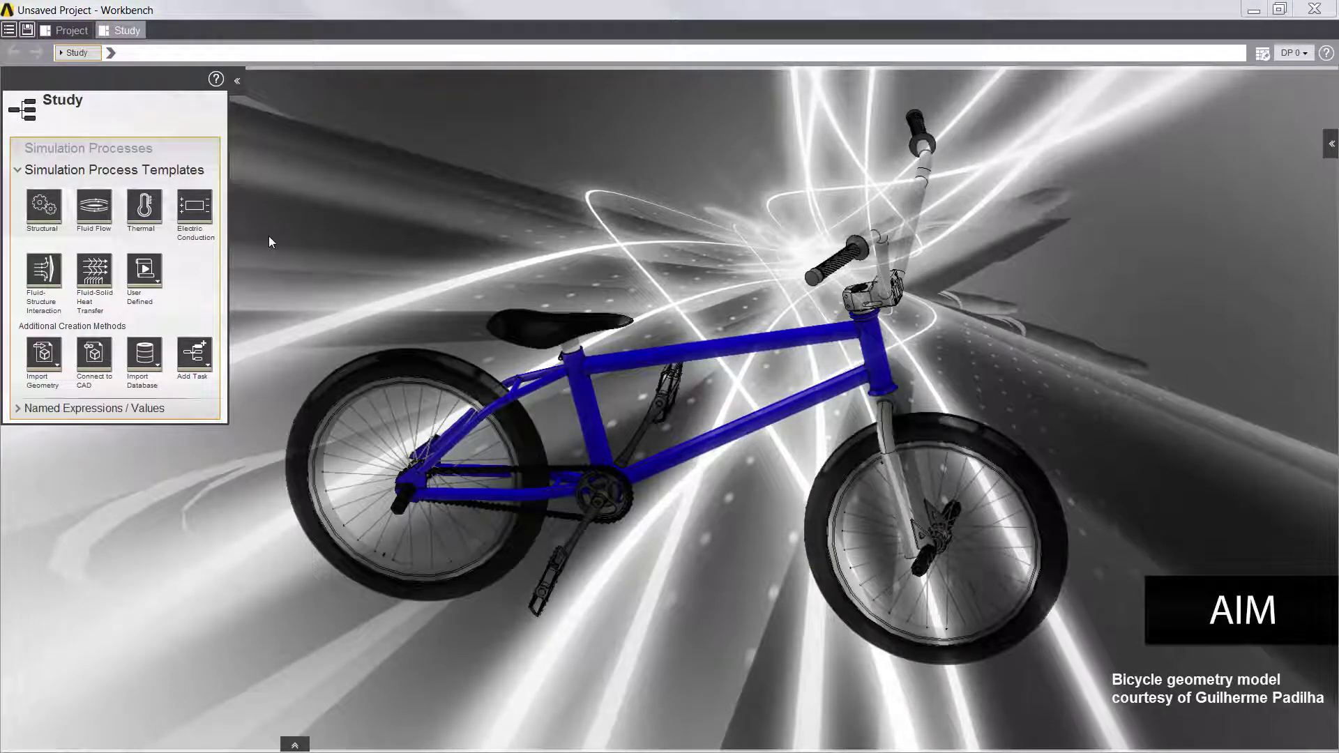
# - Create a static structural simulation with fatigue results from the Structural template
pyautogui.click(42, 206)
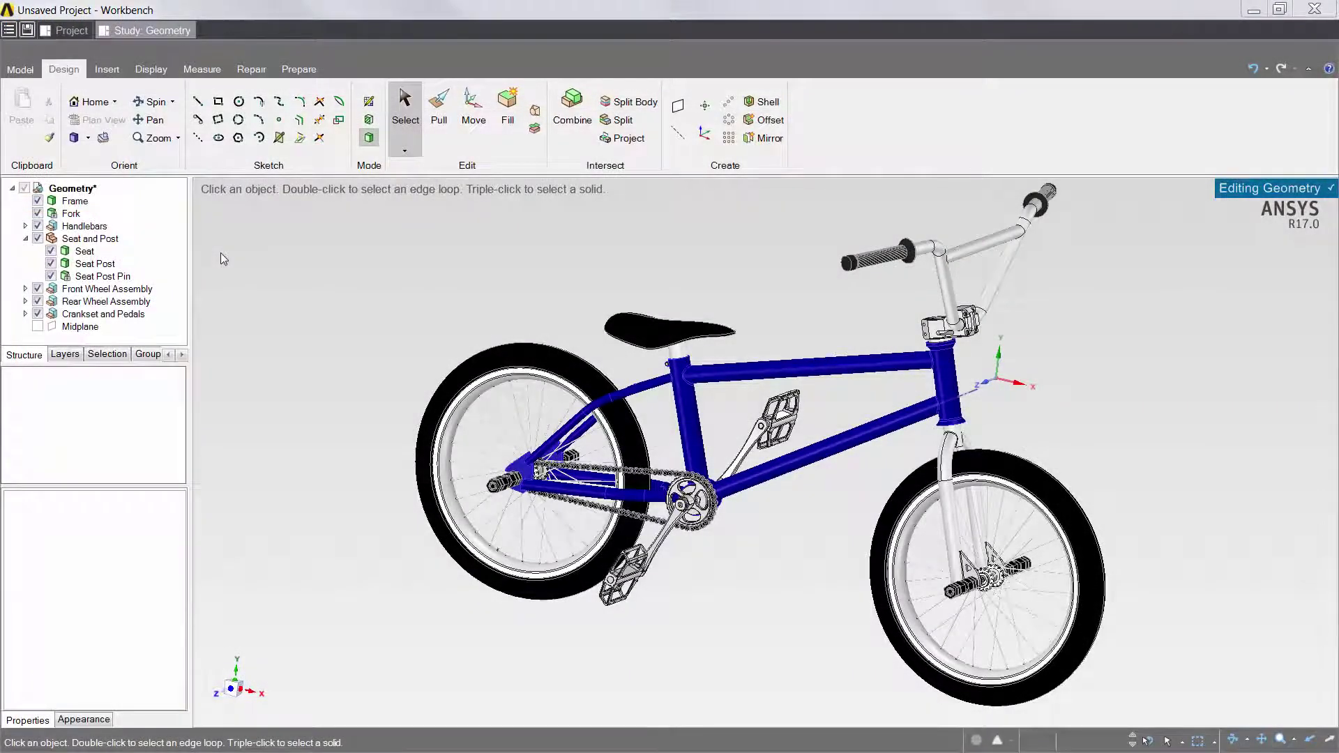
# - Hide the handlebars, seat, front and rear wheel assemblies, and crankset
pyautogui.click(37, 226)
pyautogui.click(51, 251)
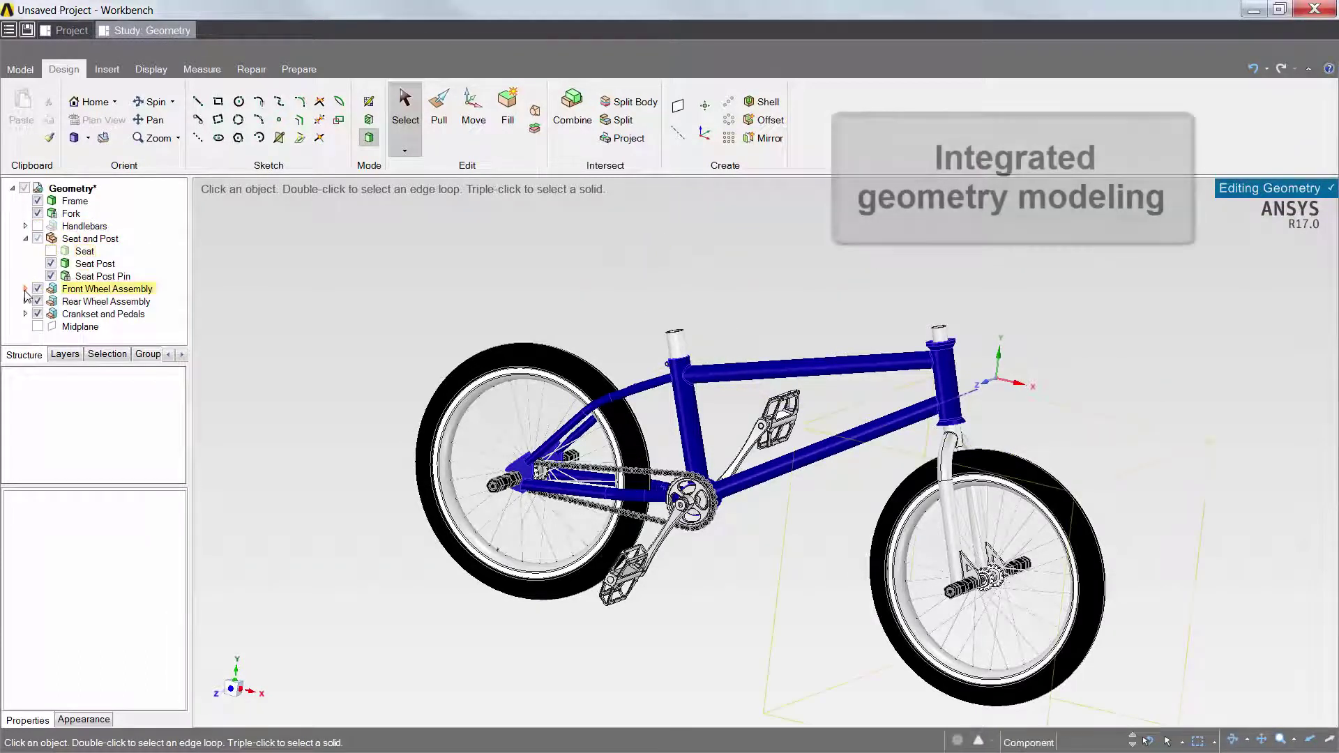
pyautogui.click(38, 289)
pyautogui.click(38, 302)
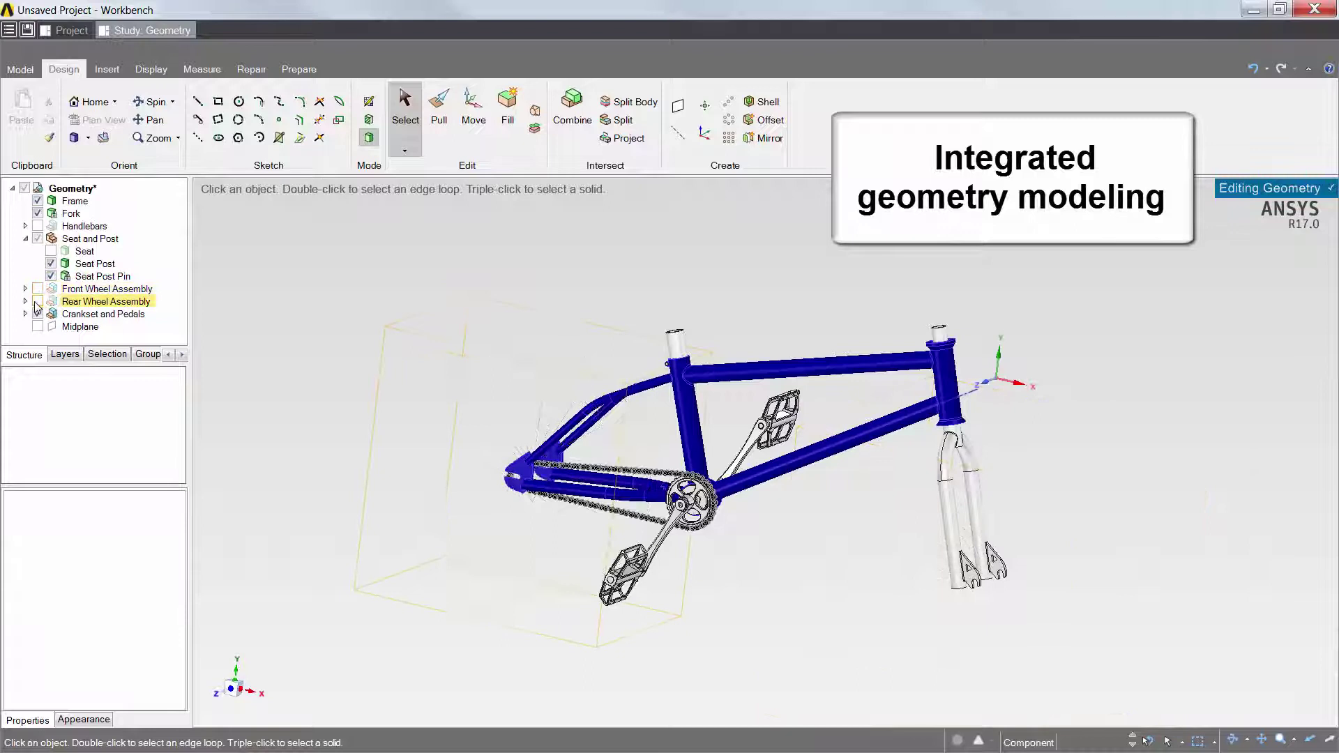
pyautogui.click(38, 314)
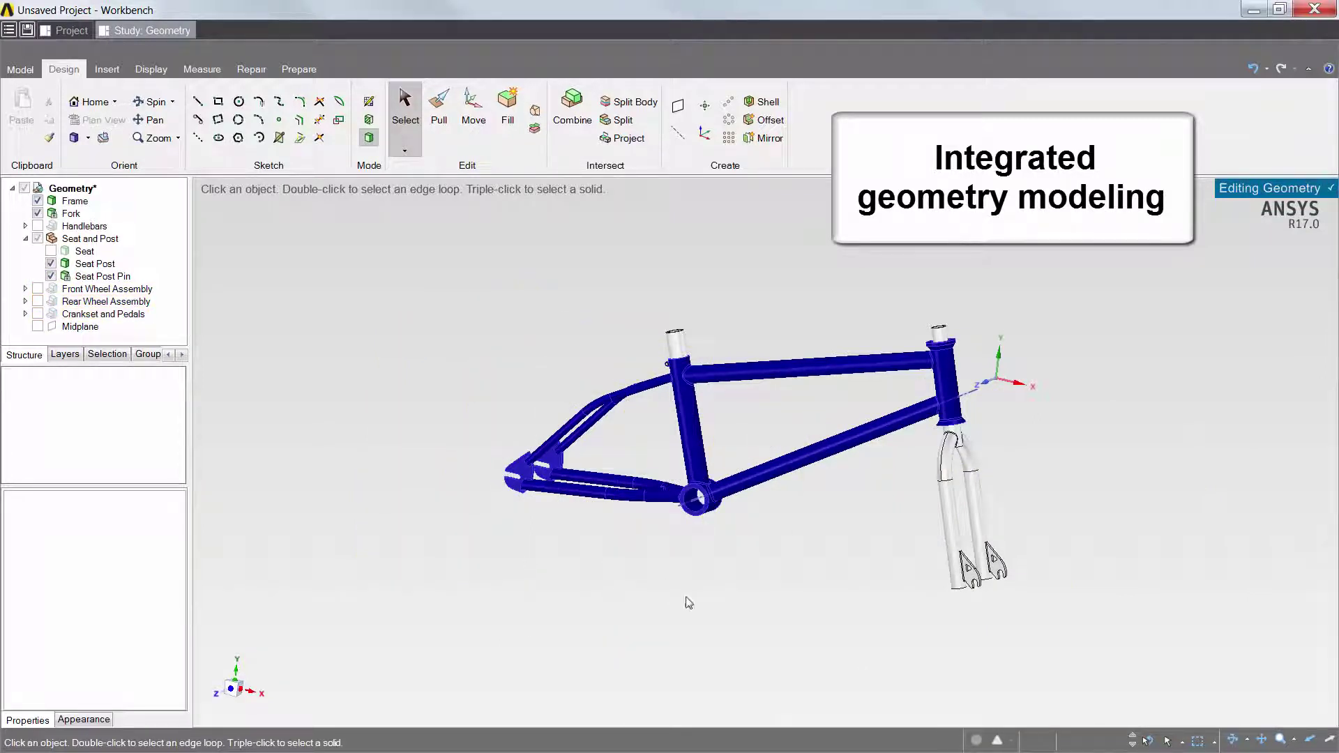
# - Bring the frame into view and open the 2mm Tube Thickness dimension for editing
pyautogui.keyDown('ctrl'); pyautogui.moveTo(718, 460); pyautogui.dragTo(718, 428, button='middle'); pyautogui.keyUp('ctrl')
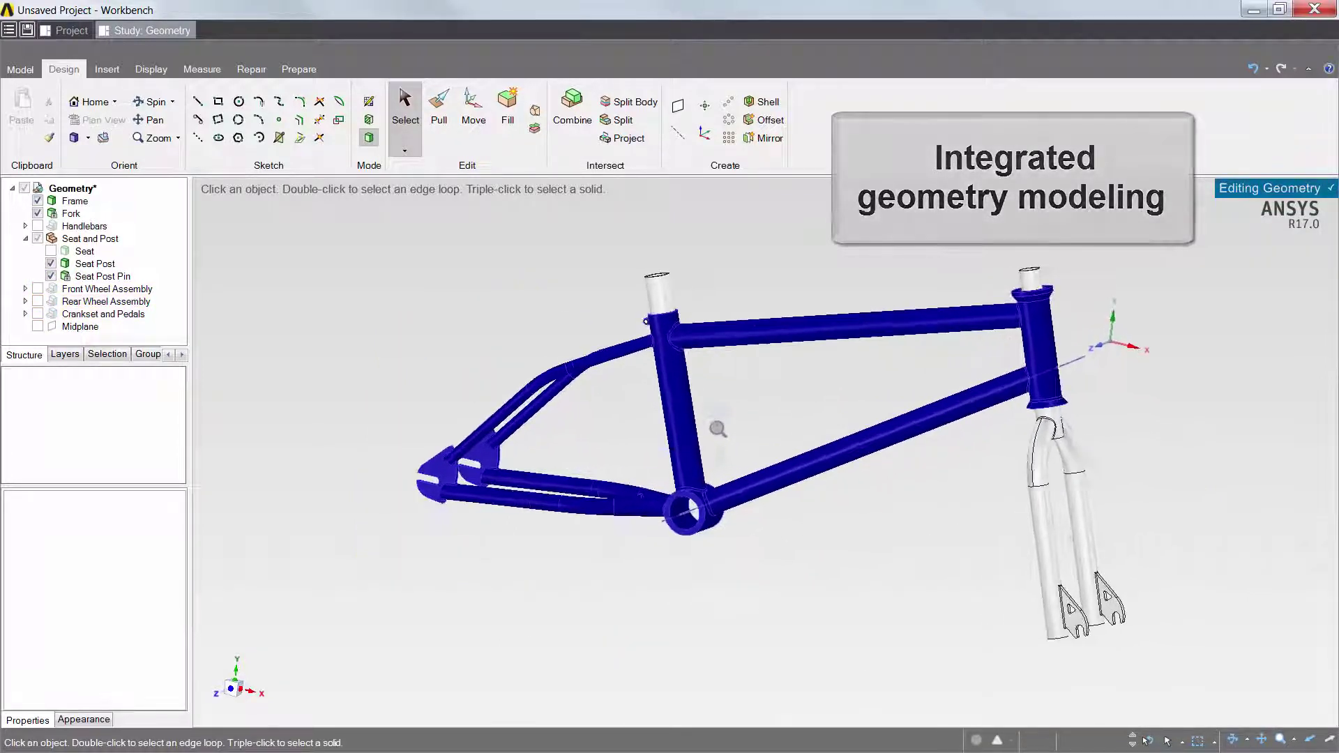
pyautogui.moveTo(652, 589)
pyautogui.mouseDown(button='middle')
pyautogui.moveTo(628, 593)
pyautogui.moveTo(762, 595)
pyautogui.moveTo(616, 598)
pyautogui.mouseUp(button='middle')
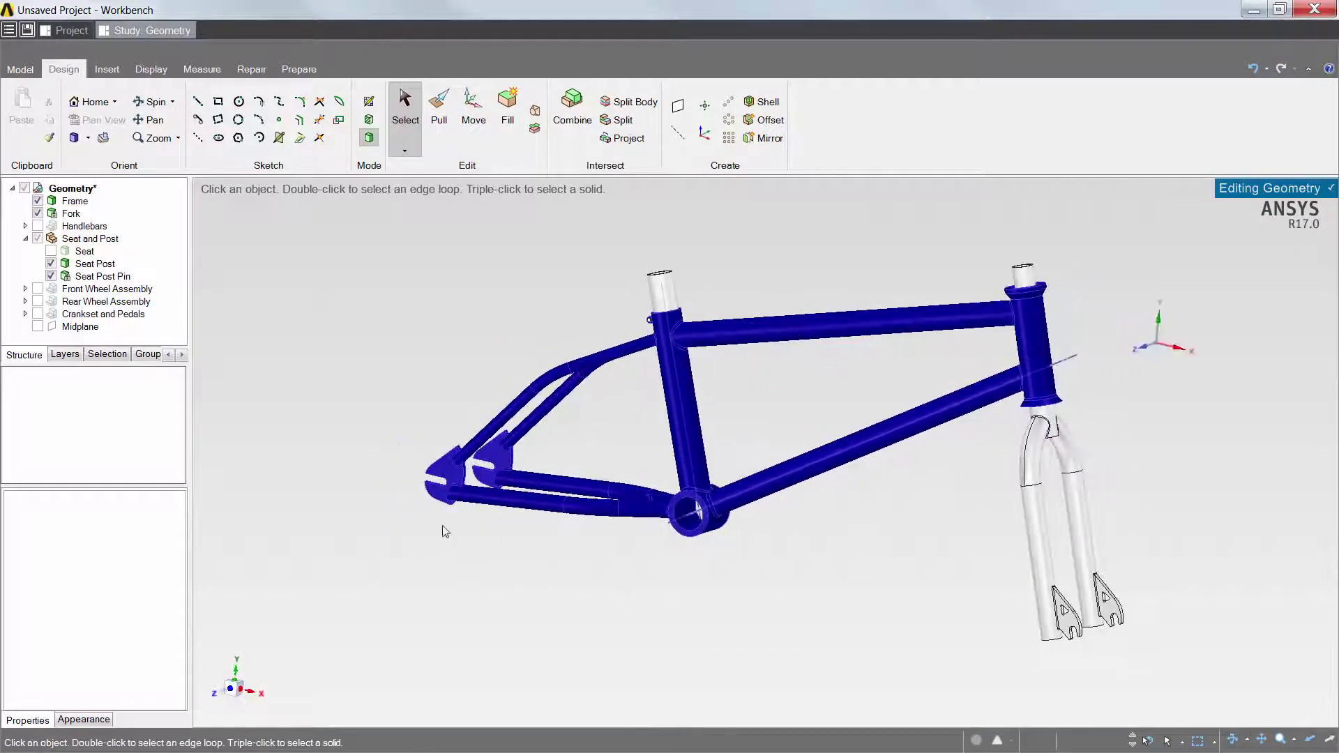
pyautogui.click(147, 354)
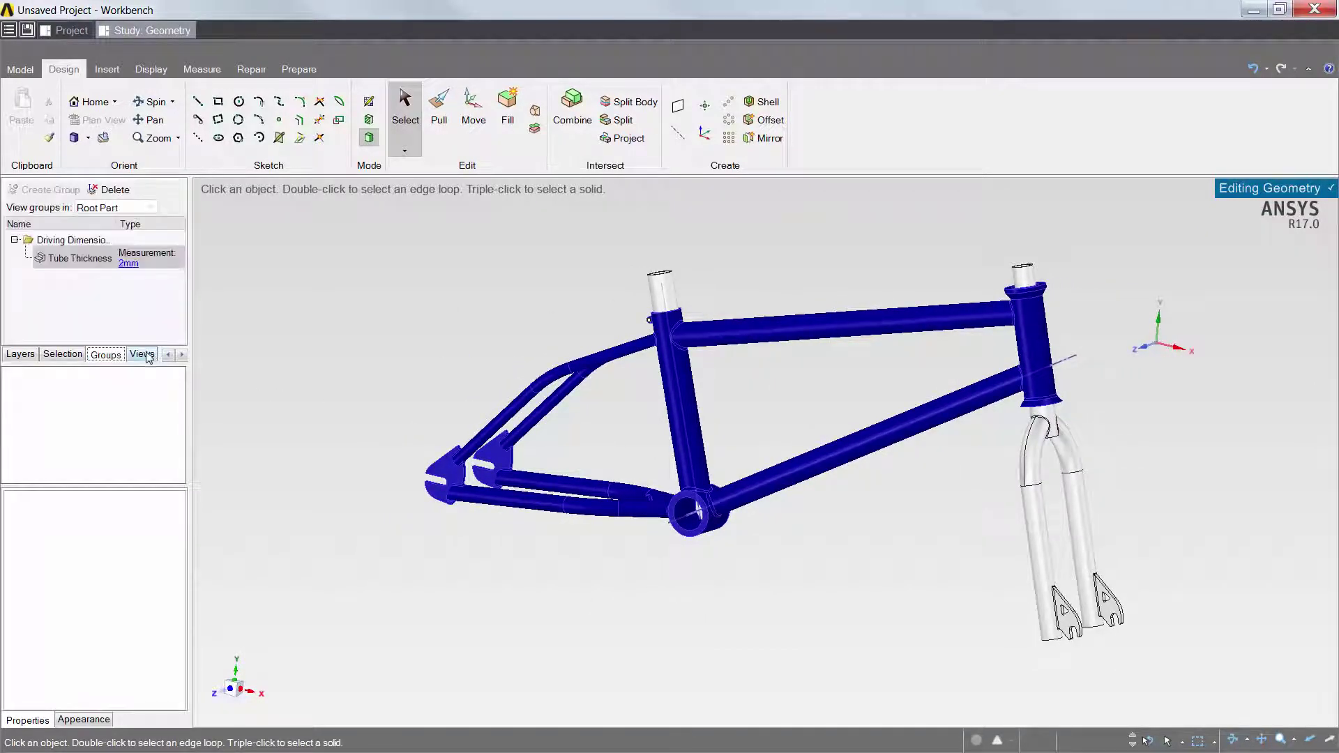
pyautogui.click(128, 264)
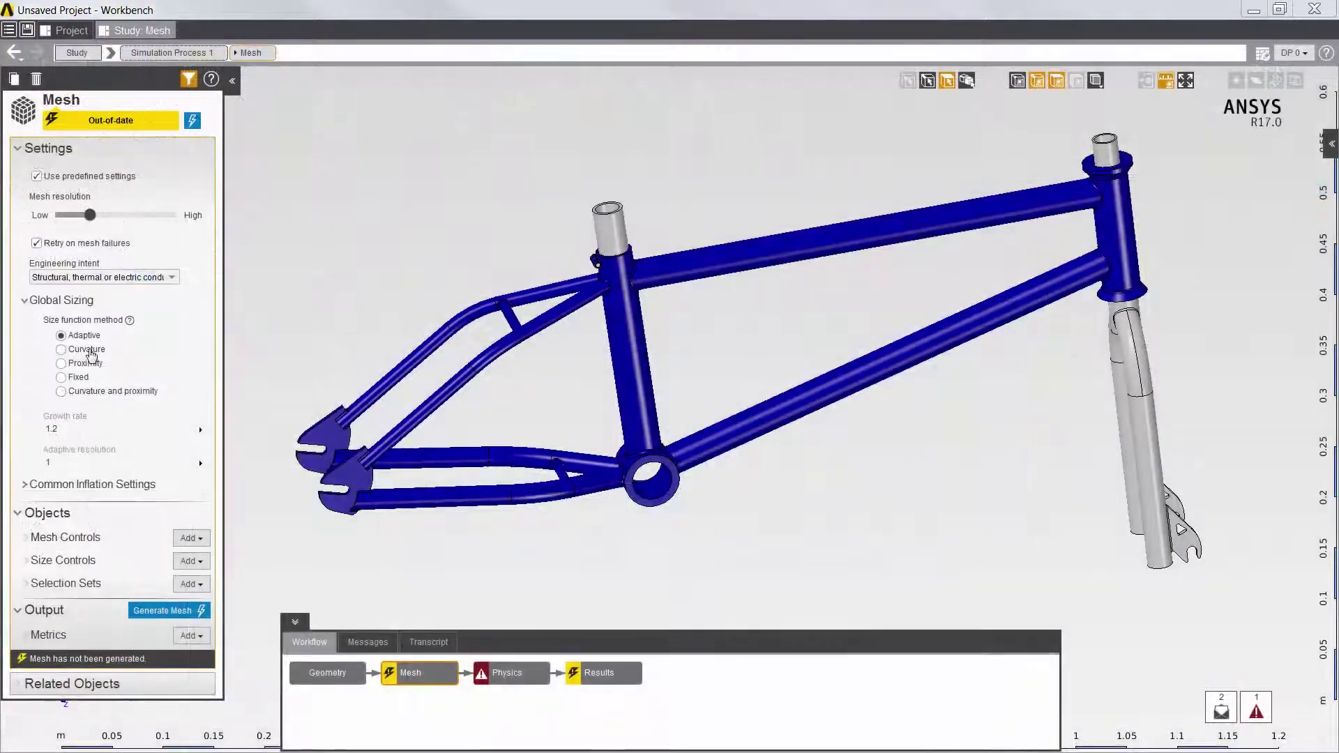
# - Generate the frame mesh using the Curvature size function
pyautogui.click(61, 349)
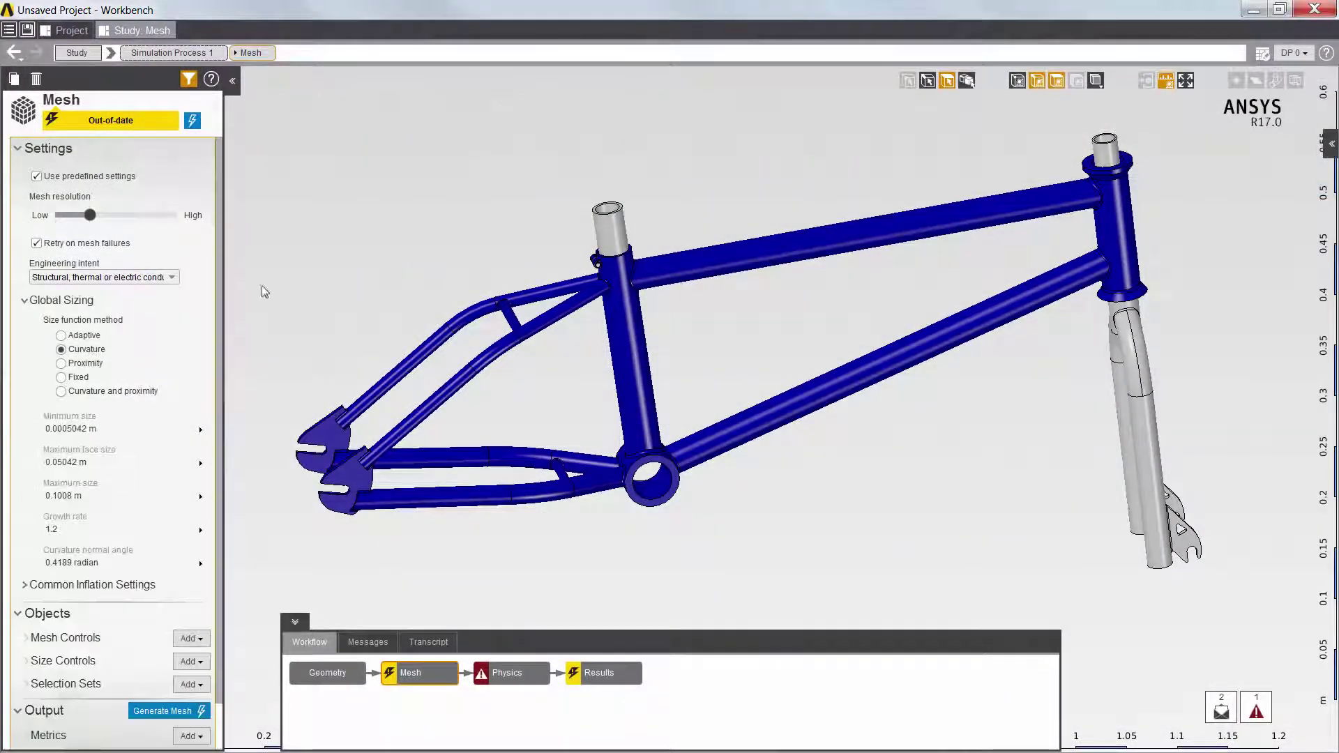
pyautogui.rightClick(328, 212)
pyautogui.click(378, 258)
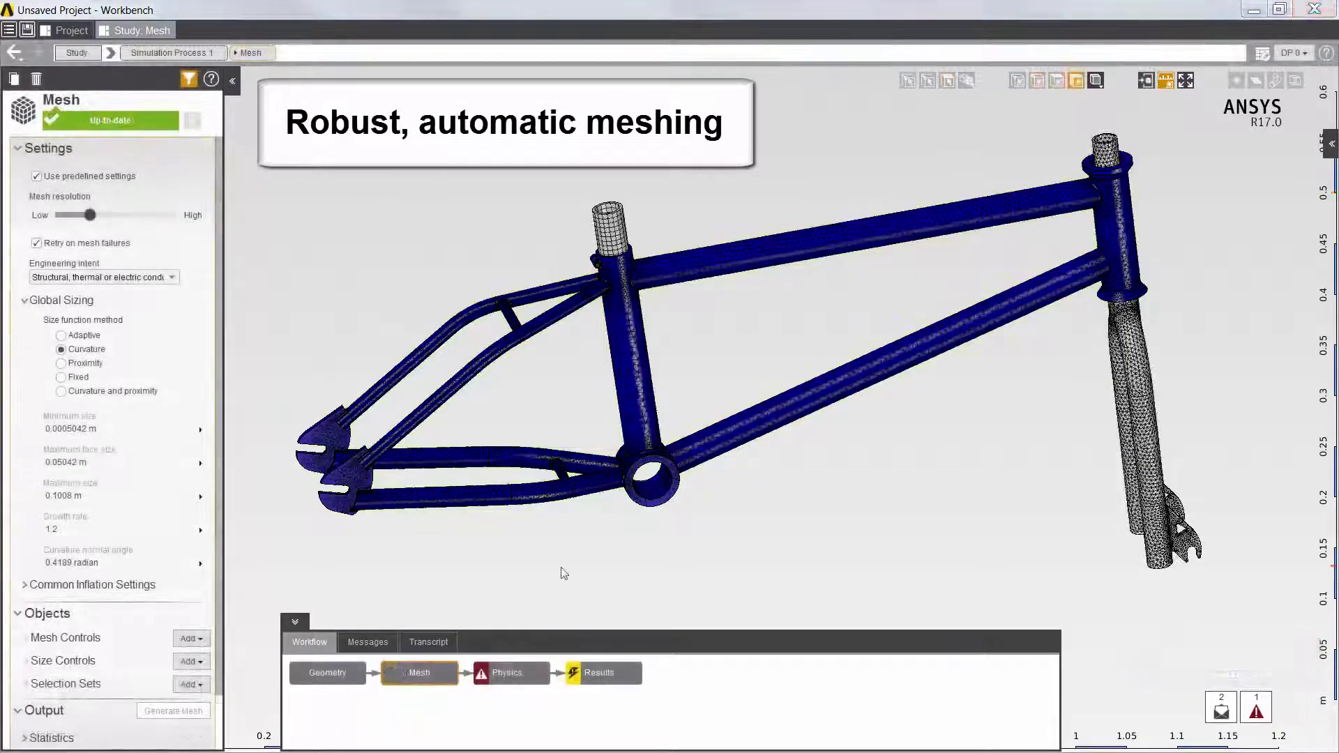
# - Orbit and zoom to inspect the mesh around the bottom bracket
pyautogui.moveTo(617, 567); pyautogui.dragTo(502, 565, button='middle')
pyautogui.scroll(5, 615, 524)
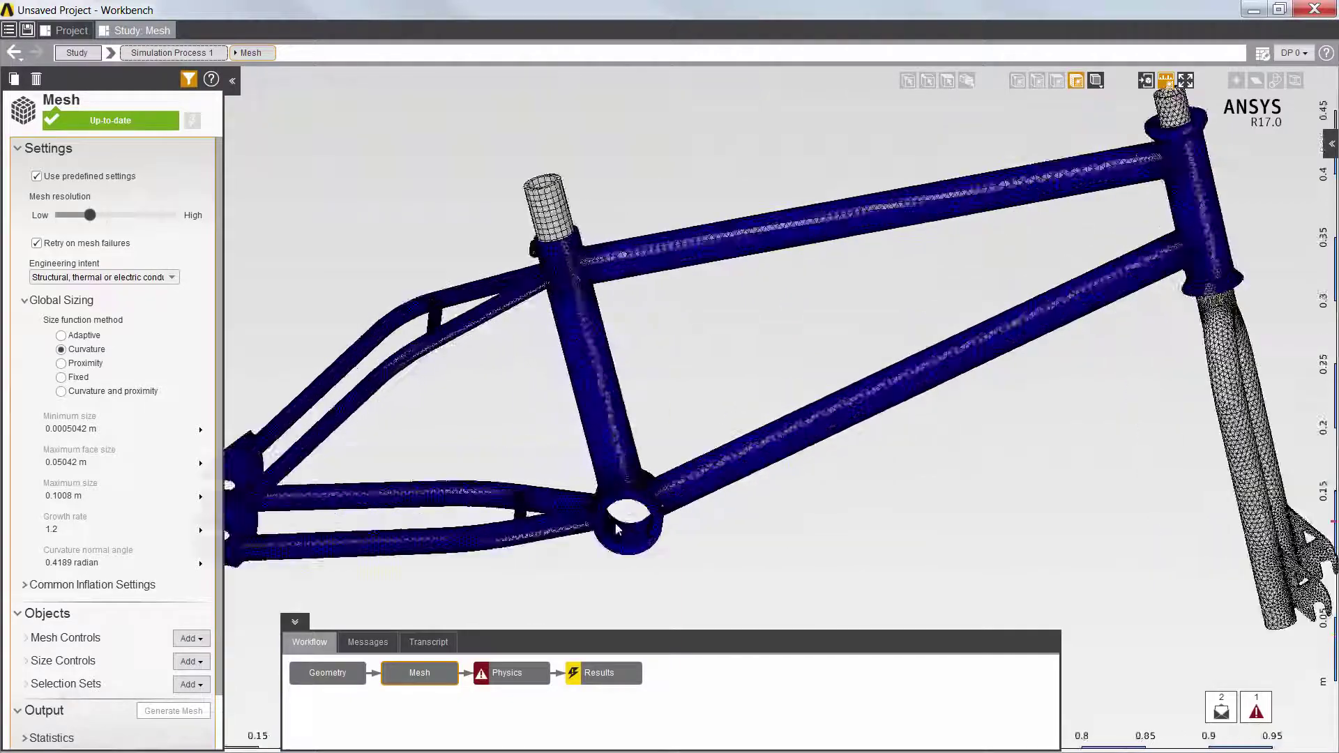
pyautogui.moveTo(616, 524)
pyautogui.mouseDown(button='middle')
pyautogui.moveTo(806, 524)
pyautogui.moveTo(625, 524)
pyautogui.mouseUp(button='middle')
pyautogui.scroll(2, 625, 523)
pyautogui.scroll(-3, 806, 520)
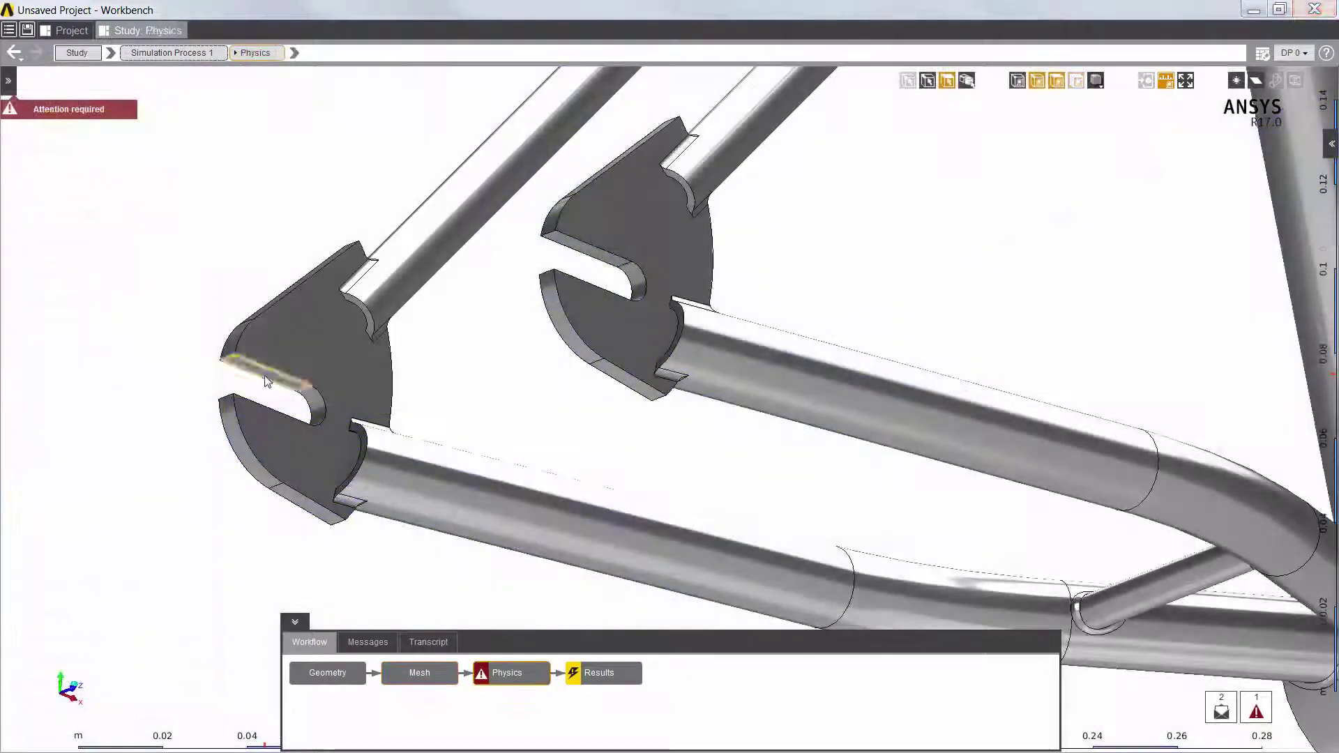
# - Add a support on both rear dropout slot faces
pyautogui.click(272, 380)
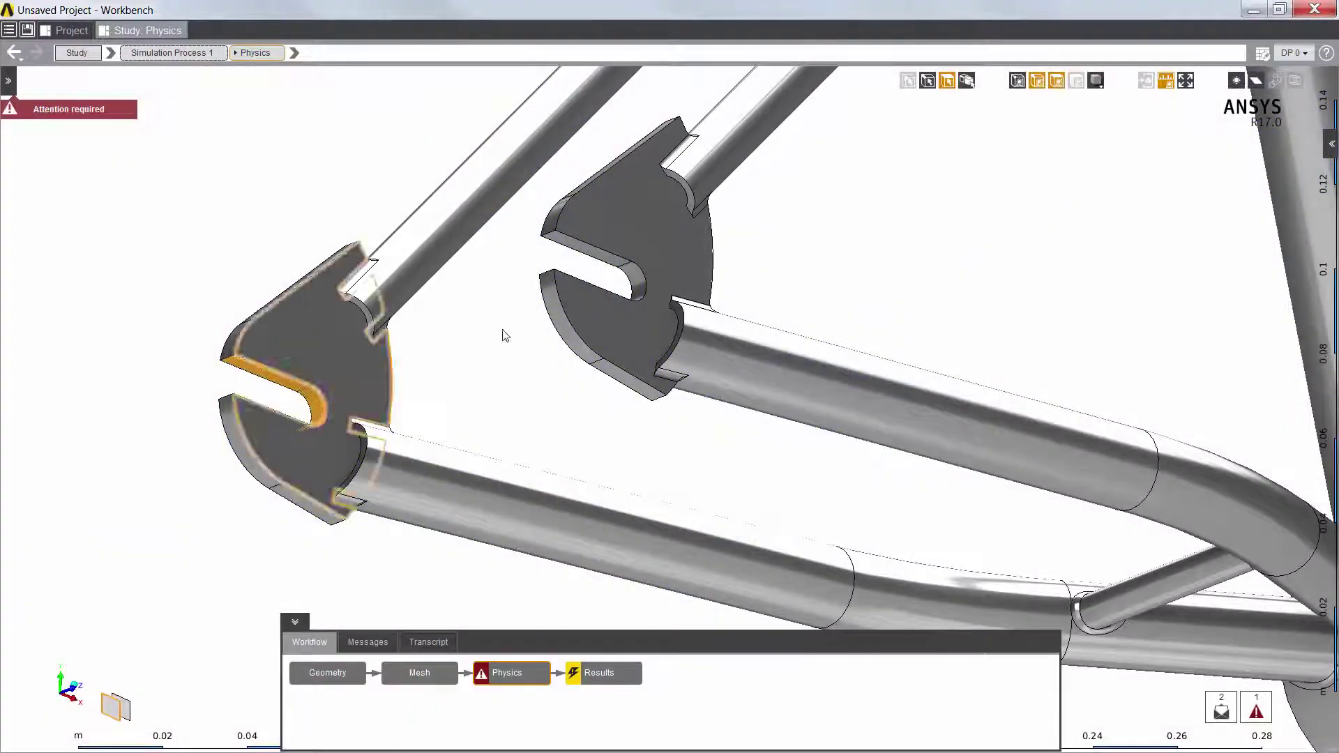
pyautogui.keyDown('ctrl'); pyautogui.click(596, 255); pyautogui.keyUp('ctrl')
pyautogui.rightClick(635, 279)
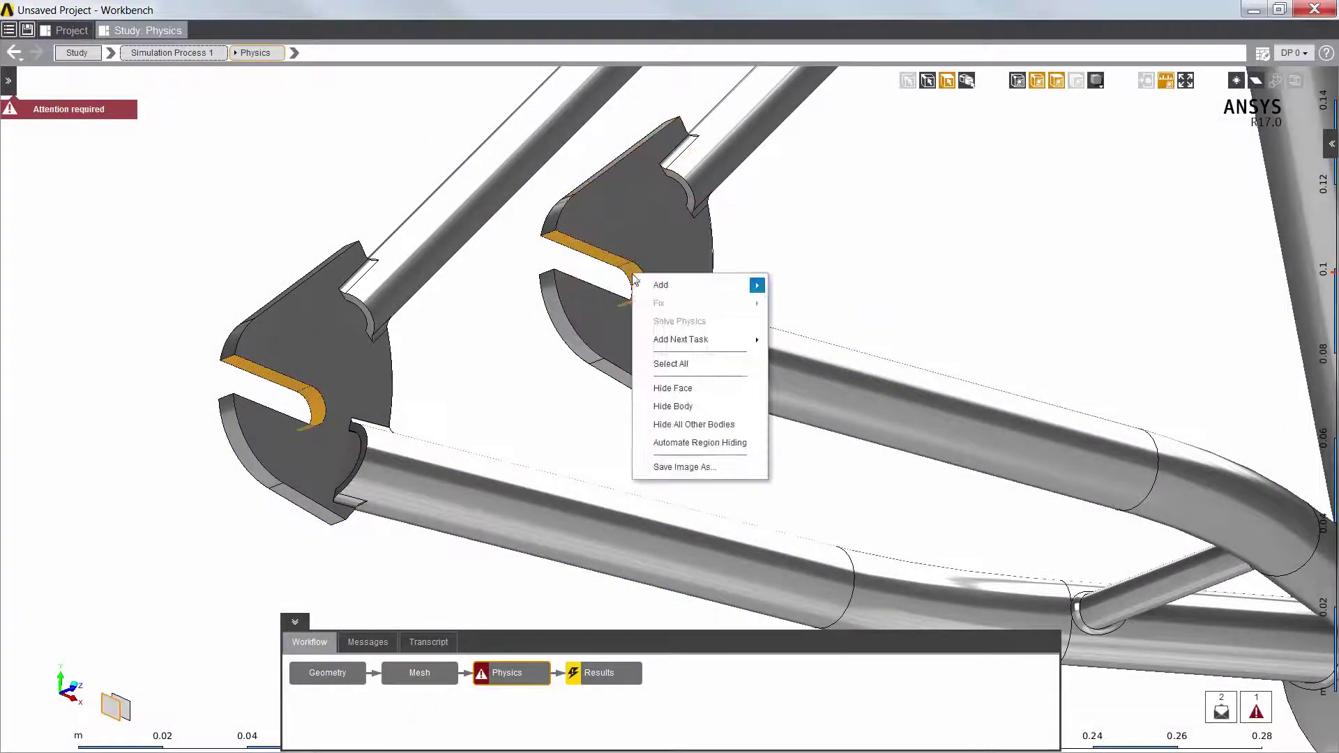
pyautogui.moveTo(698, 284)
pyautogui.moveTo(837, 308)
pyautogui.click(935, 388)
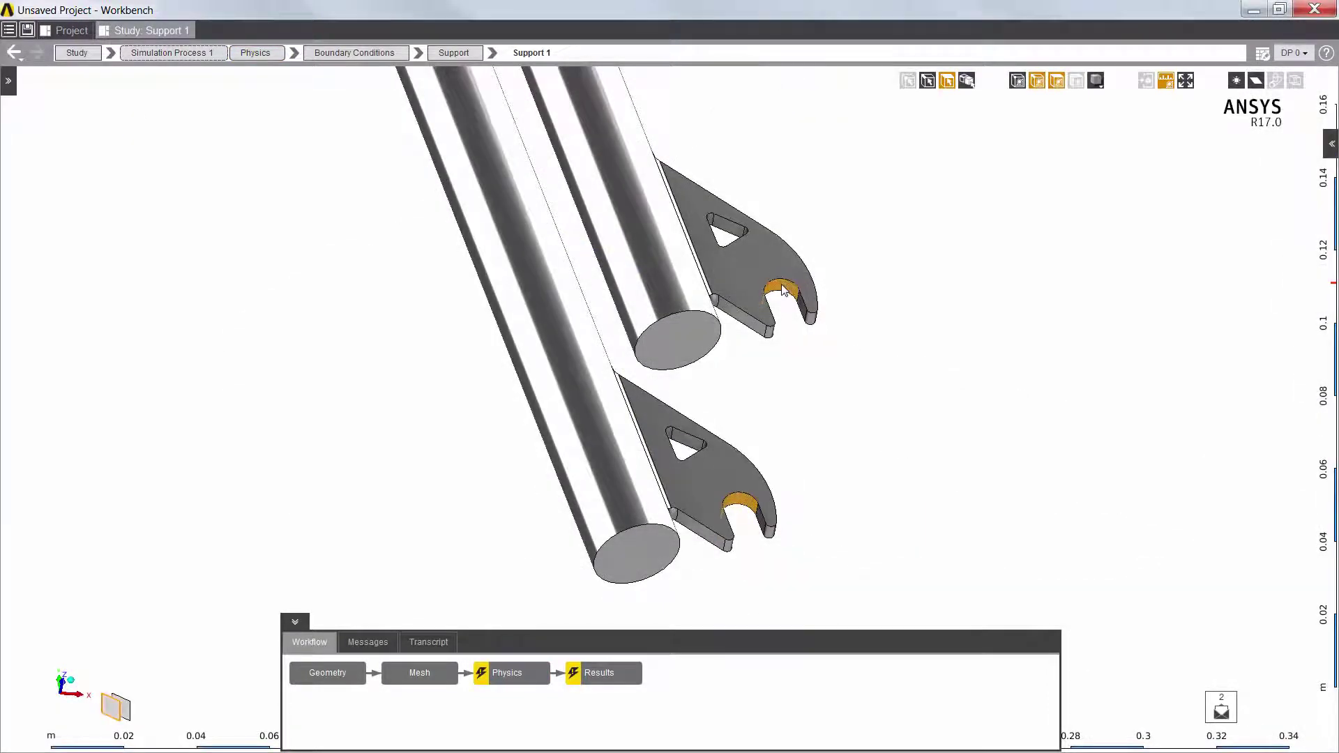
# - Add a support on the fork slot faces
pyautogui.rightClick(783, 290)
pyautogui.moveTo(802, 318)
pyautogui.moveTo(990, 338)
pyautogui.click(1084, 416)
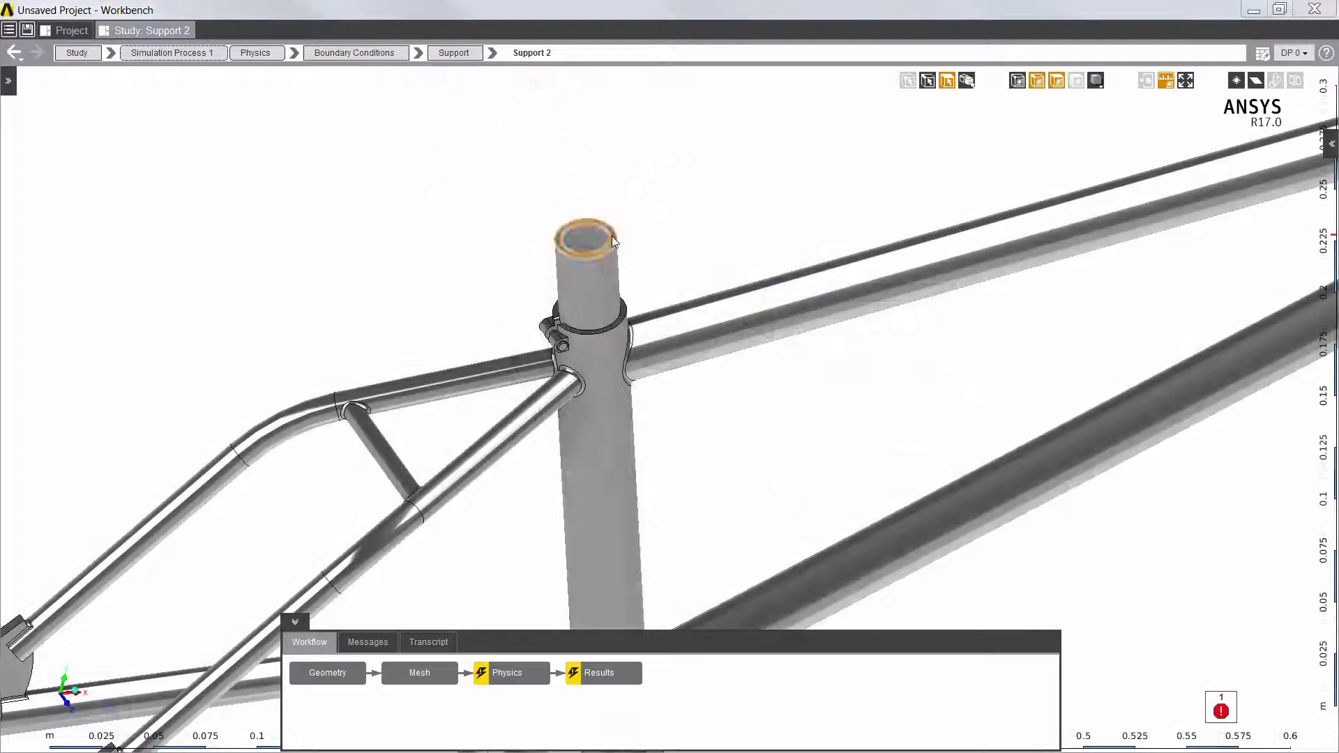
# - Apply a 1400 N force with reversed direction to the seat tube top face
pyautogui.click(613, 241)
pyautogui.rightClick(613, 241)
pyautogui.moveTo(690, 272)
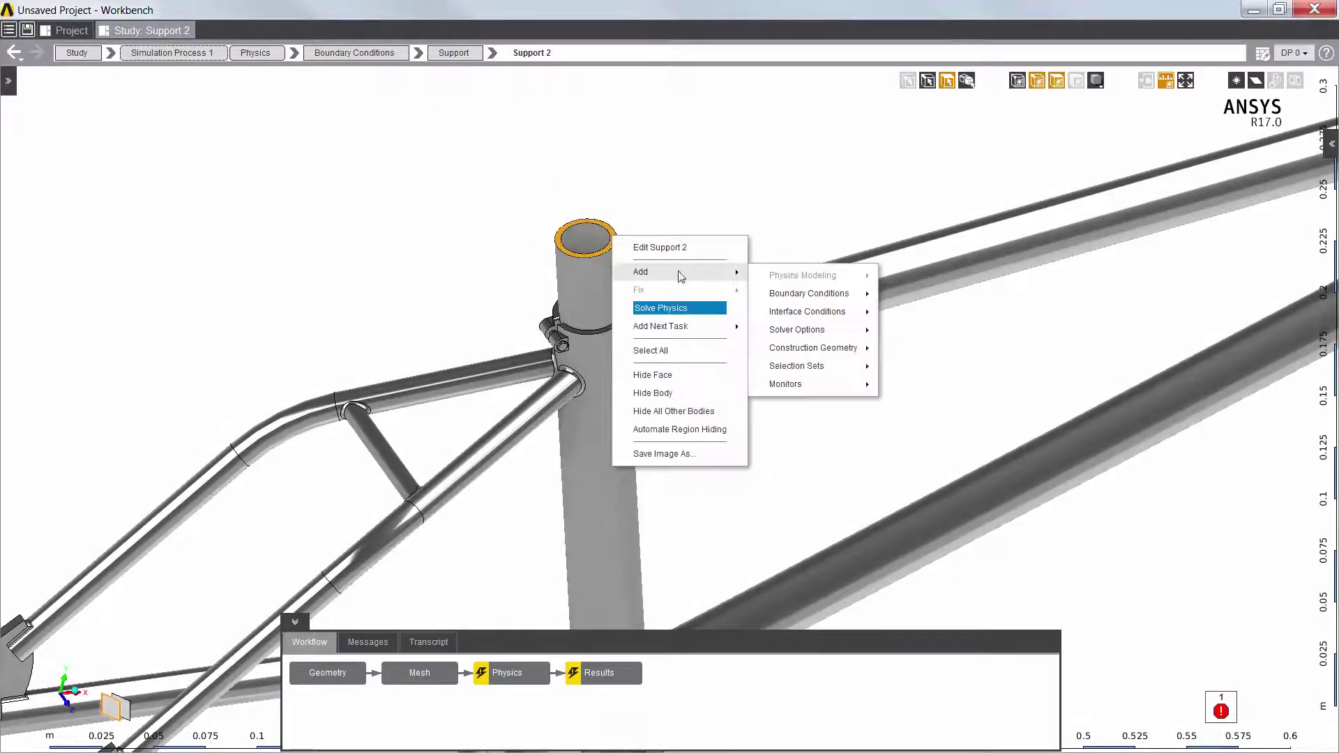
pyautogui.moveTo(846, 300)
pyautogui.click(909, 315)
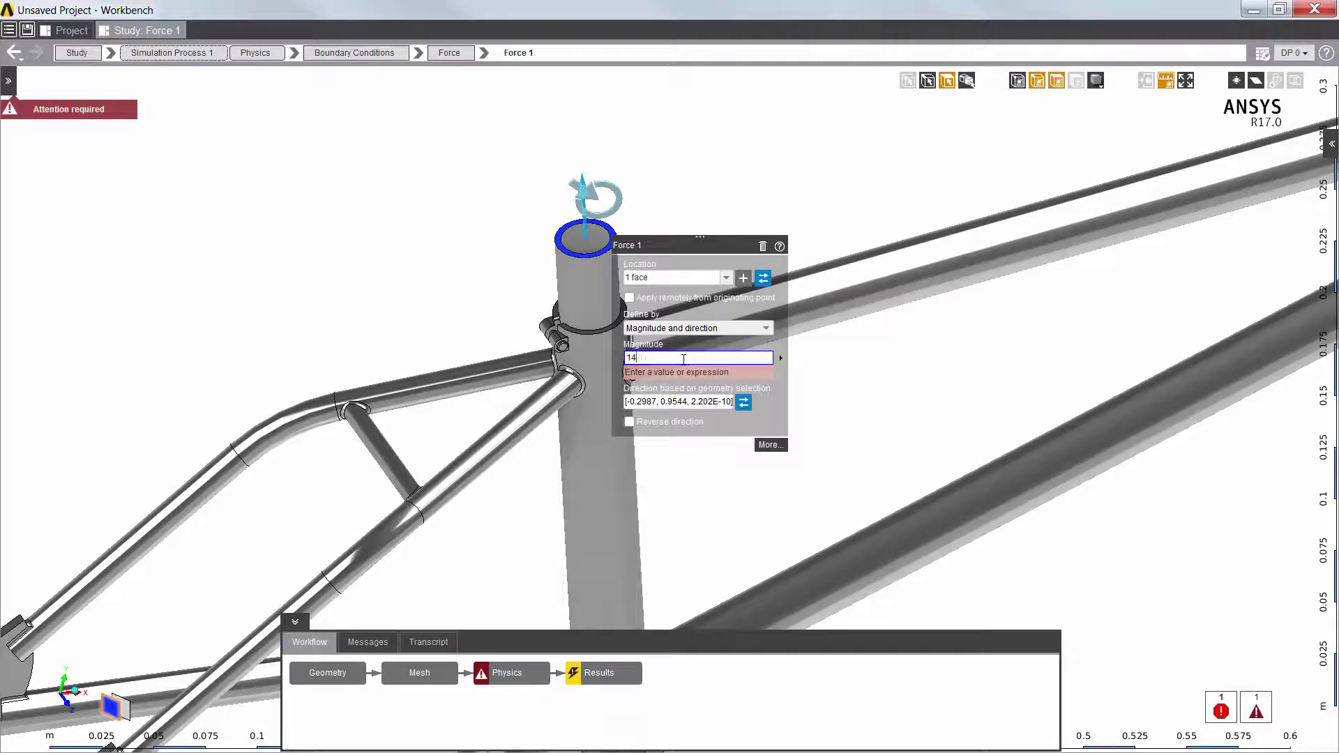
pyautogui.press('Return')
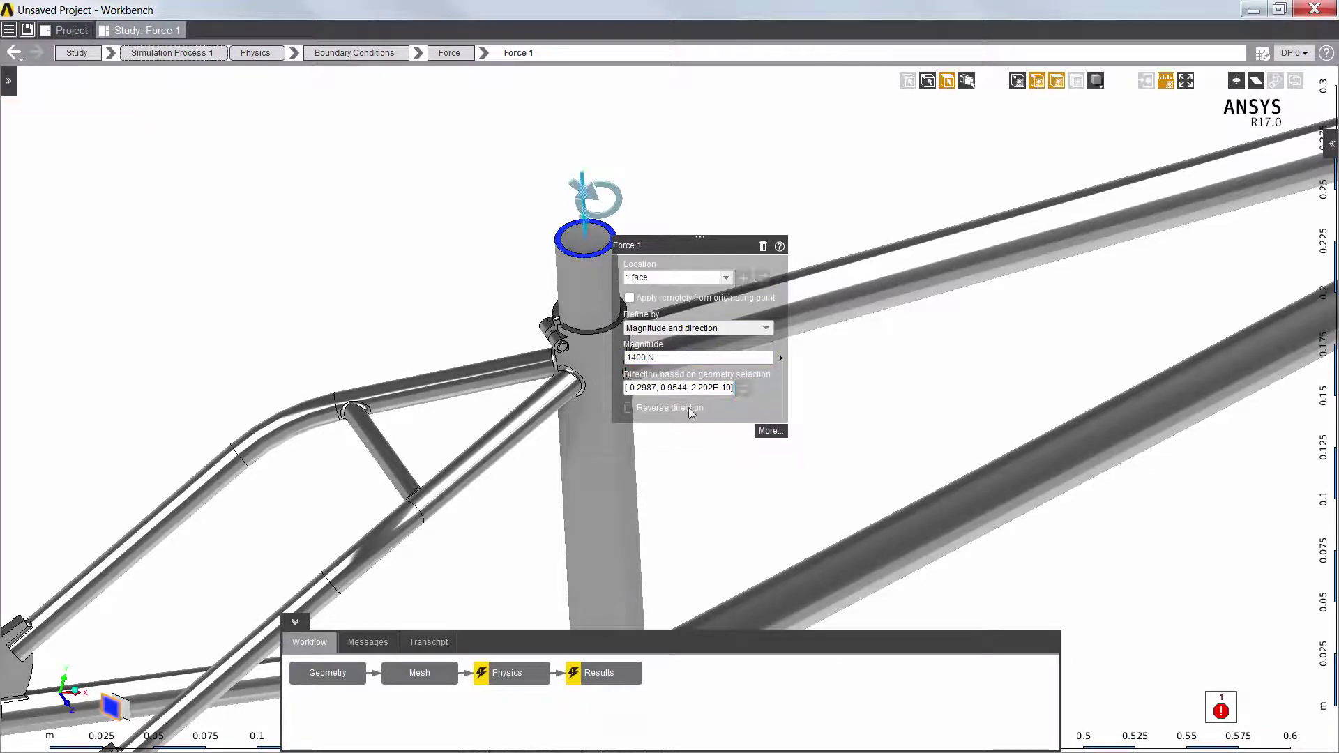
pyautogui.click(865, 393)
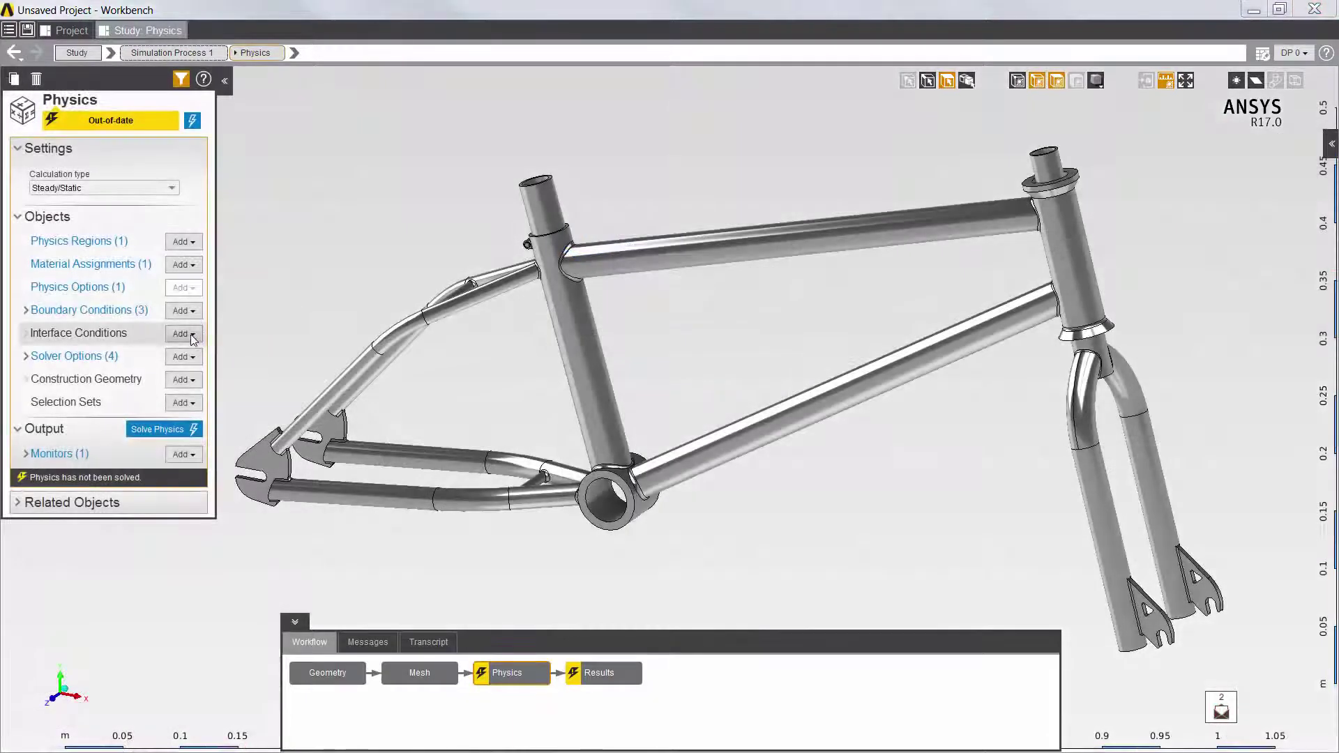
# - Add an Interface Generator, generate the four frame contacts, and review them on the model
pyautogui.click(183, 334)
pyautogui.click(210, 366)
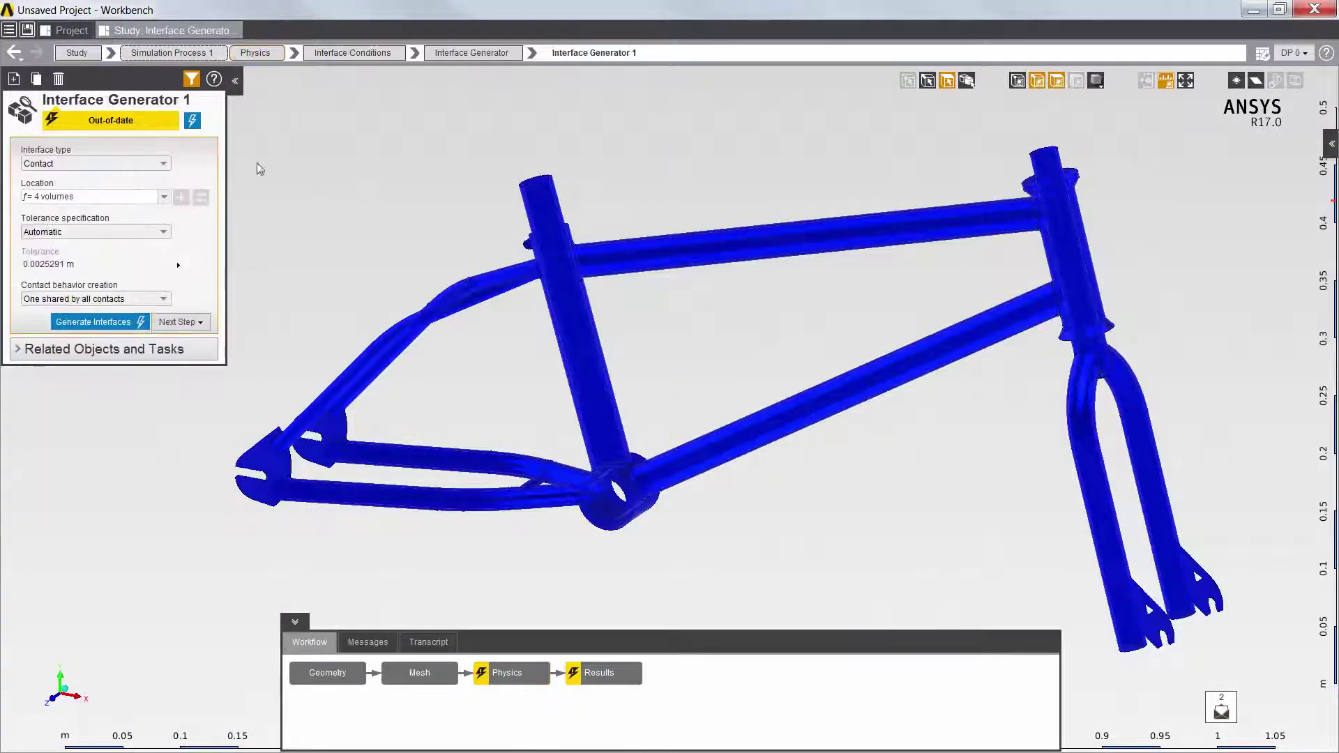
pyautogui.click(93, 321)
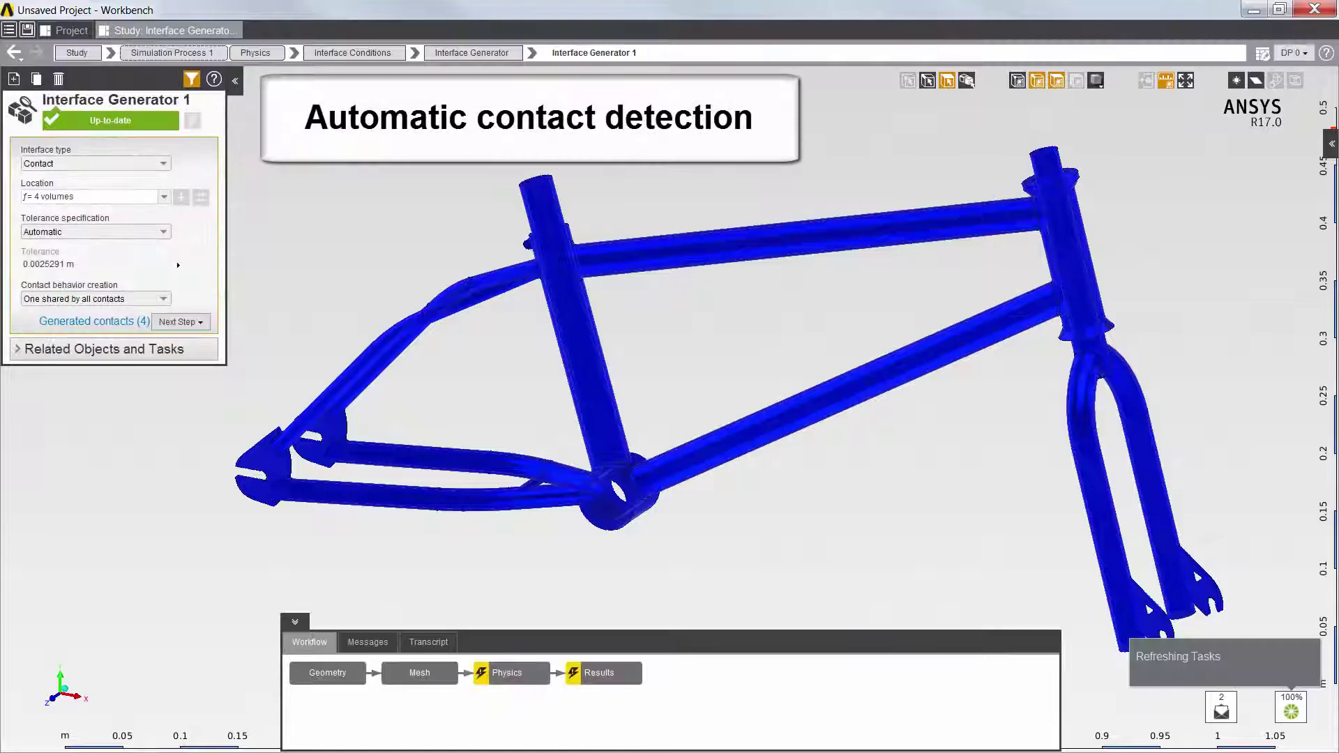
pyautogui.click(85, 323)
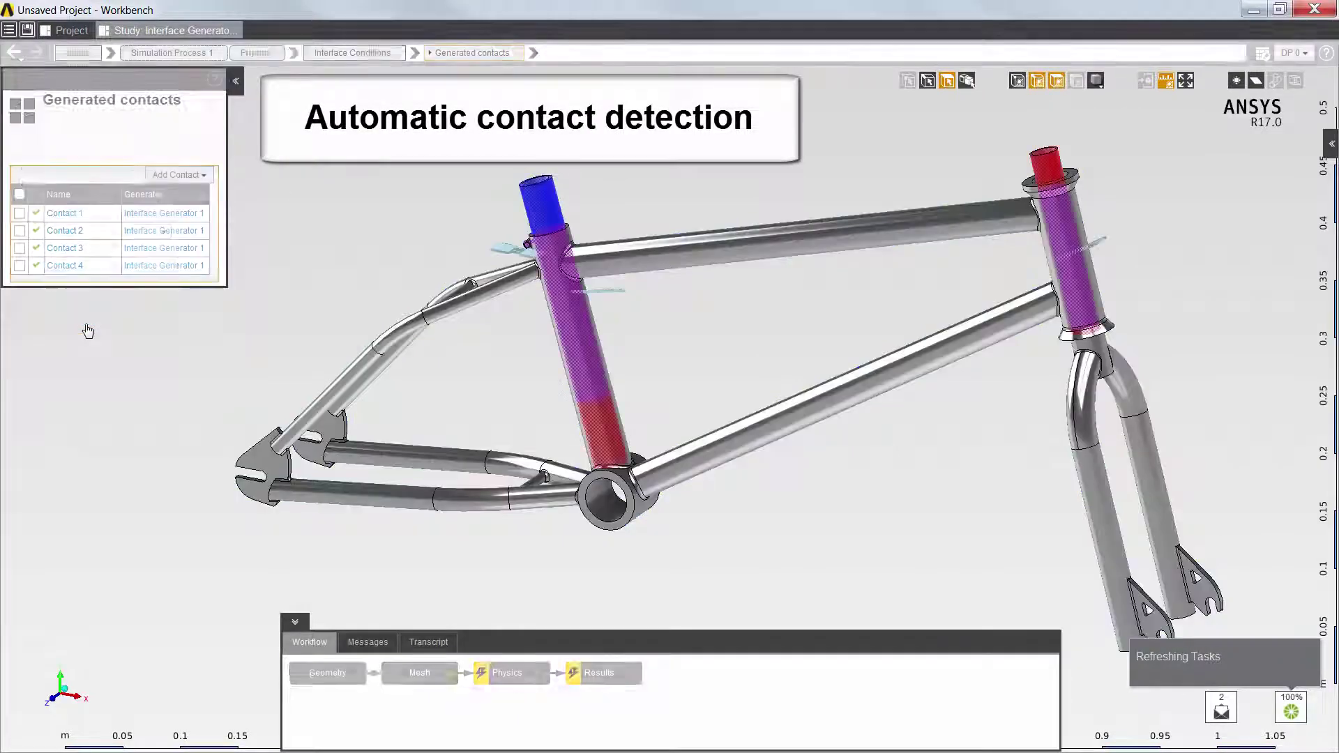
pyautogui.moveTo(303, 267)
pyautogui.mouseDown(button='middle')
pyautogui.moveTo(596, 274)
pyautogui.moveTo(316, 278)
pyautogui.mouseUp(button='middle')
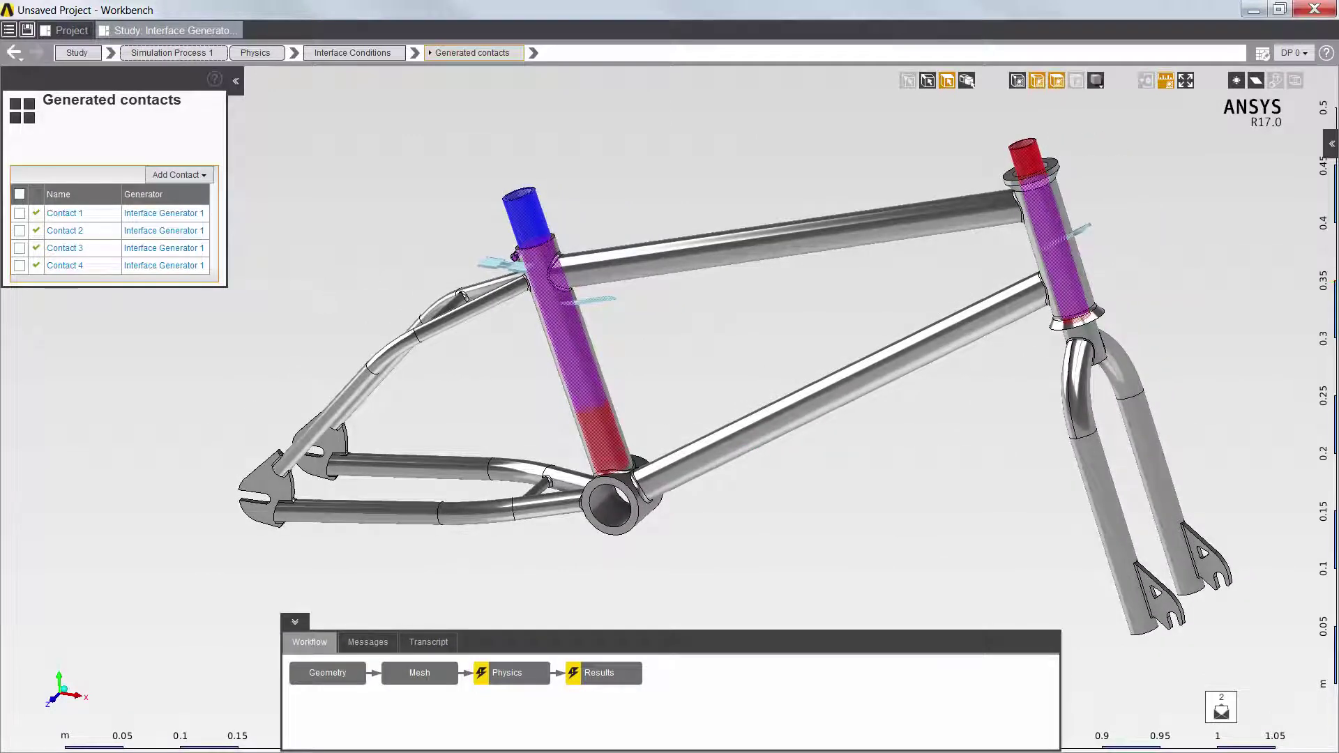
# - Solve the physics and animate the Displacement Magnitude contour, peaking at 1.7985e-4 m
pyautogui.rightClick(614, 682)
pyautogui.click(627, 690)
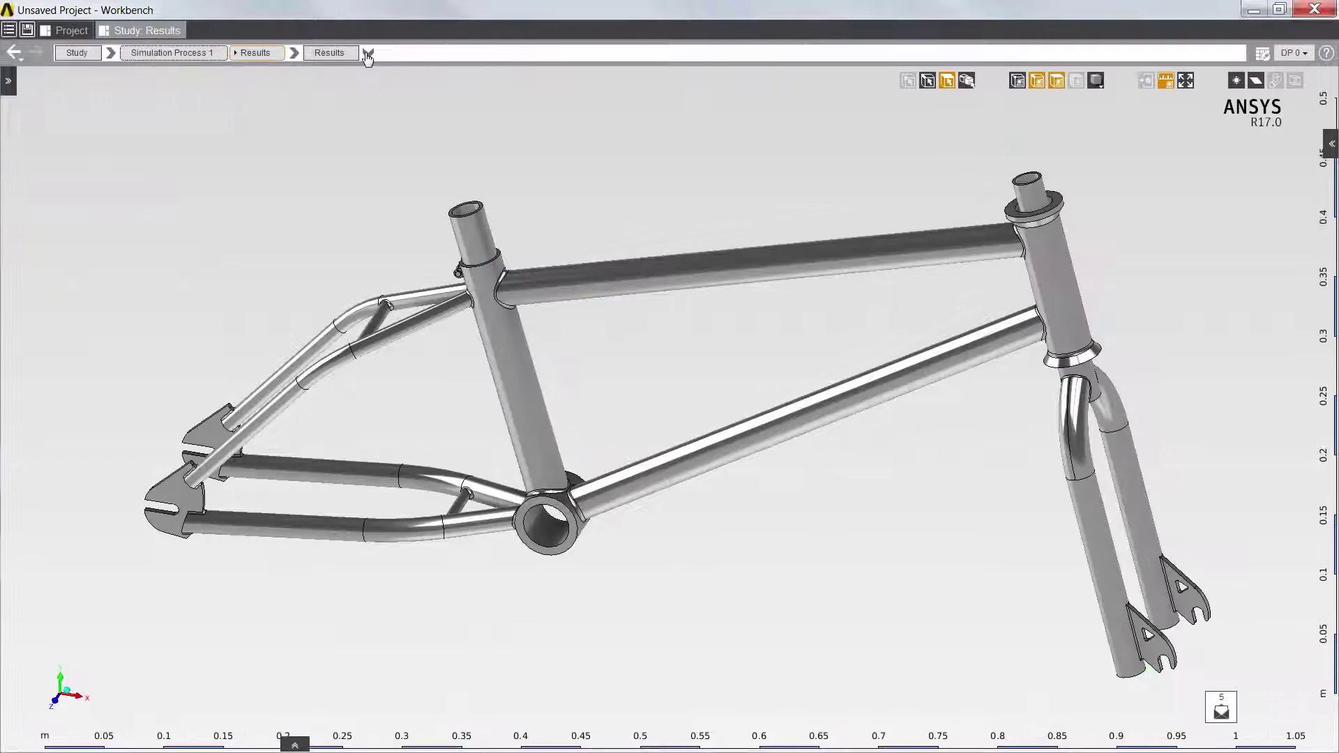
pyautogui.click(367, 54)
pyautogui.click(387, 133)
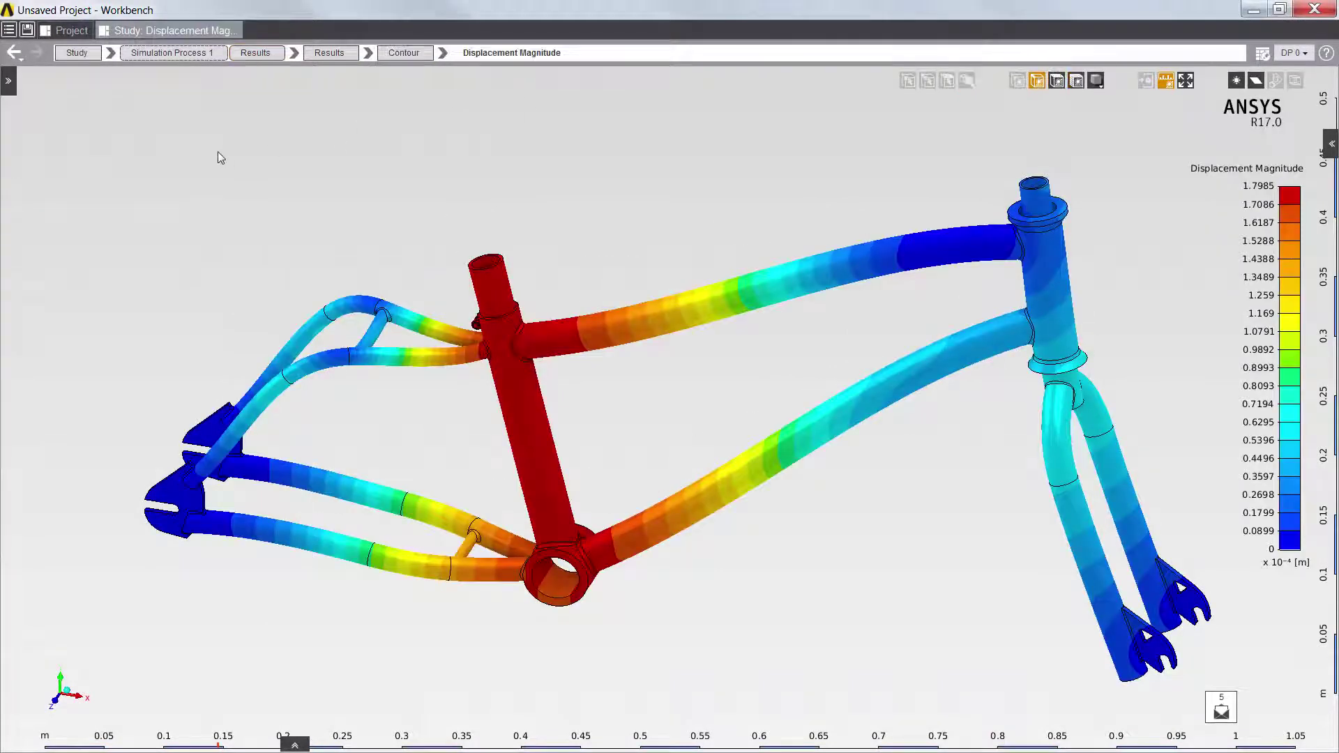
pyautogui.rightClick(217, 154)
pyautogui.click(254, 293)
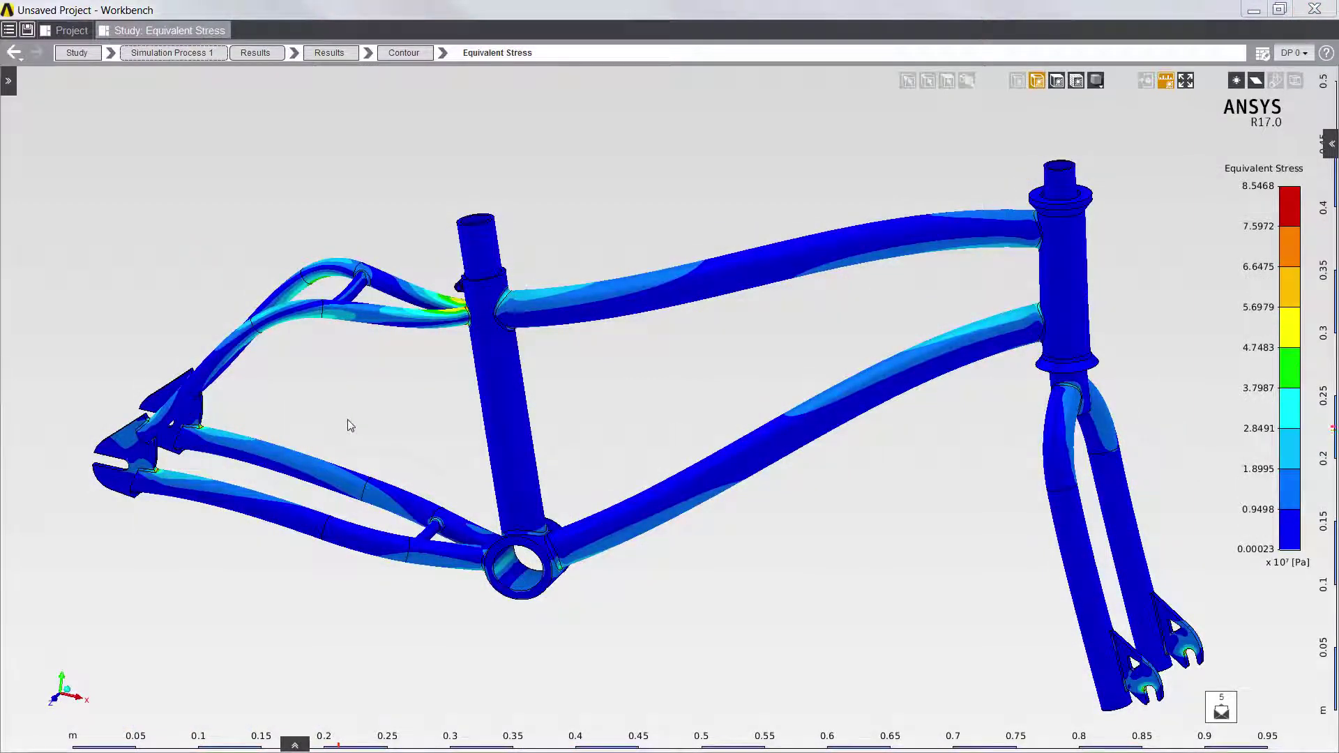
# - Zoom to the seat-stay junction and show Fatigue Life, minimum 4.8079E+05 cycles
pyautogui.moveTo(351, 426); pyautogui.dragTo(485, 464, button='middle')
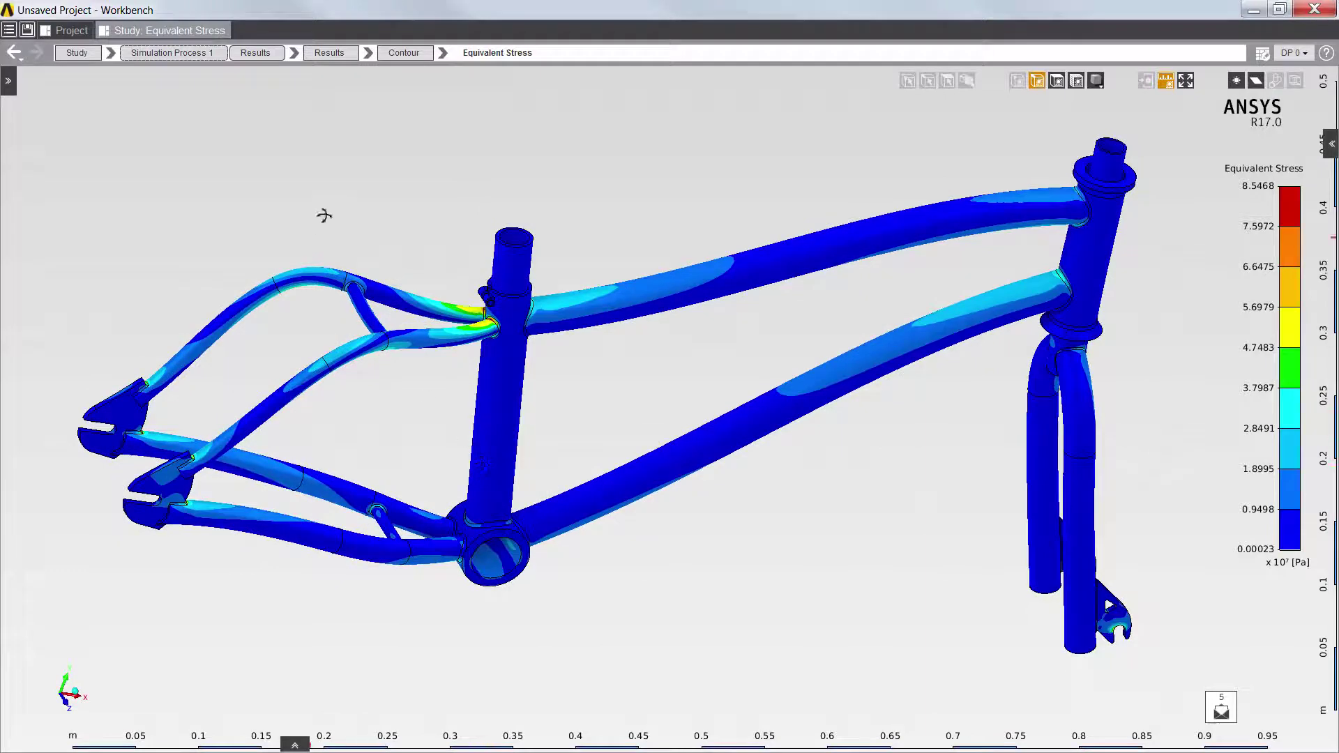
pyautogui.moveTo(324, 215); pyautogui.dragTo(579, 425, button='right')
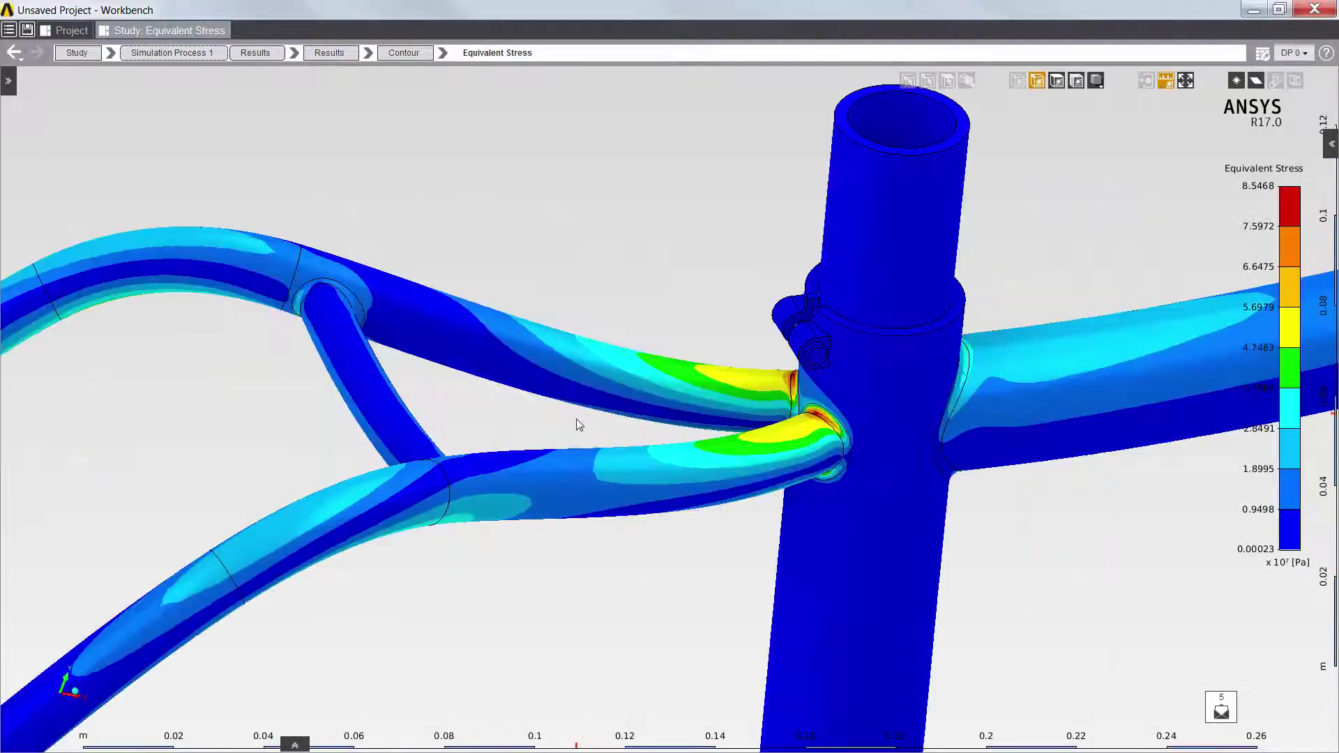
pyautogui.click(444, 57)
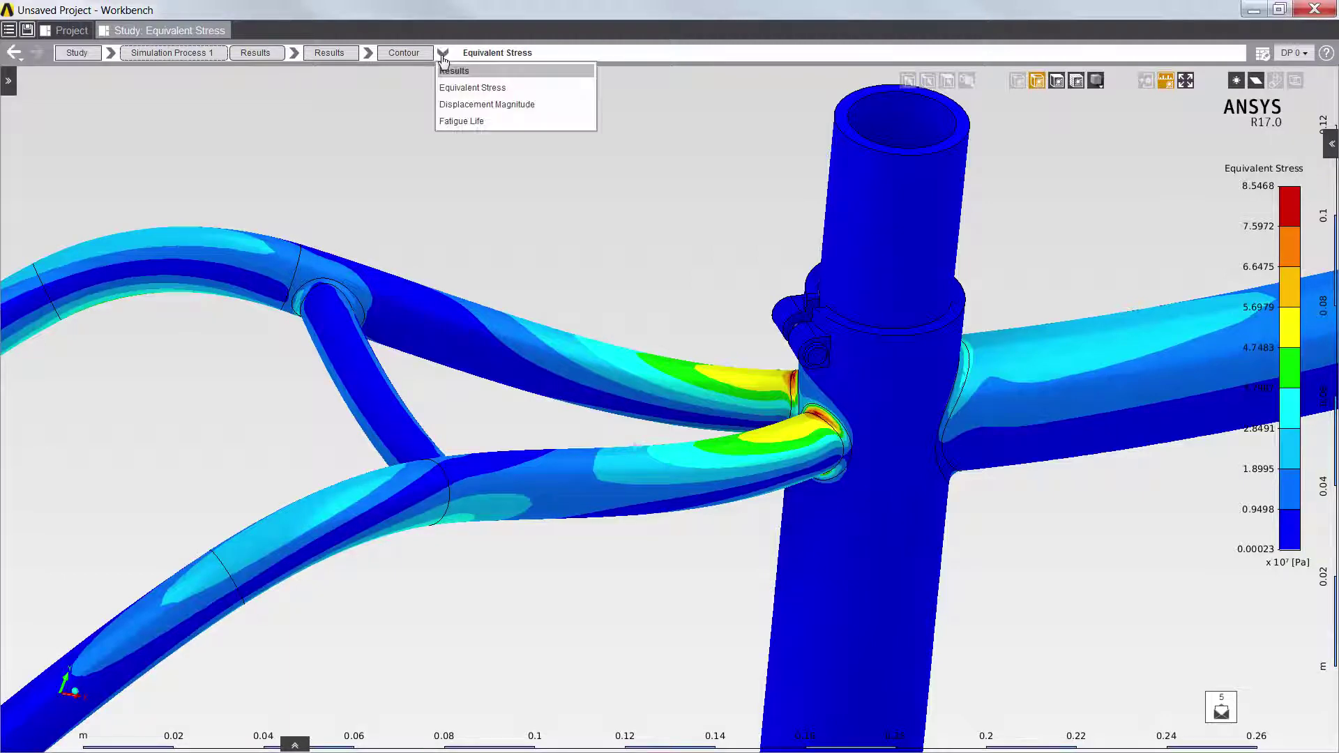
pyautogui.click(464, 125)
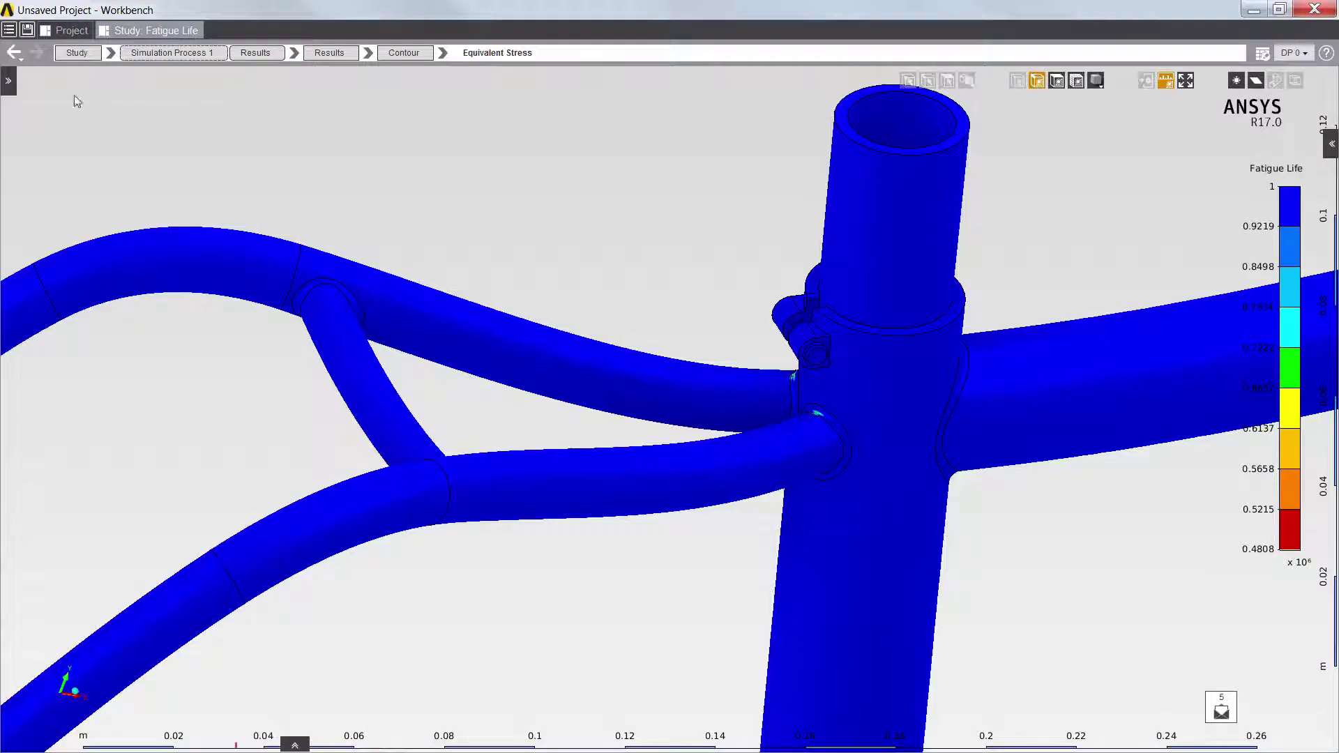
pyautogui.click(9, 81)
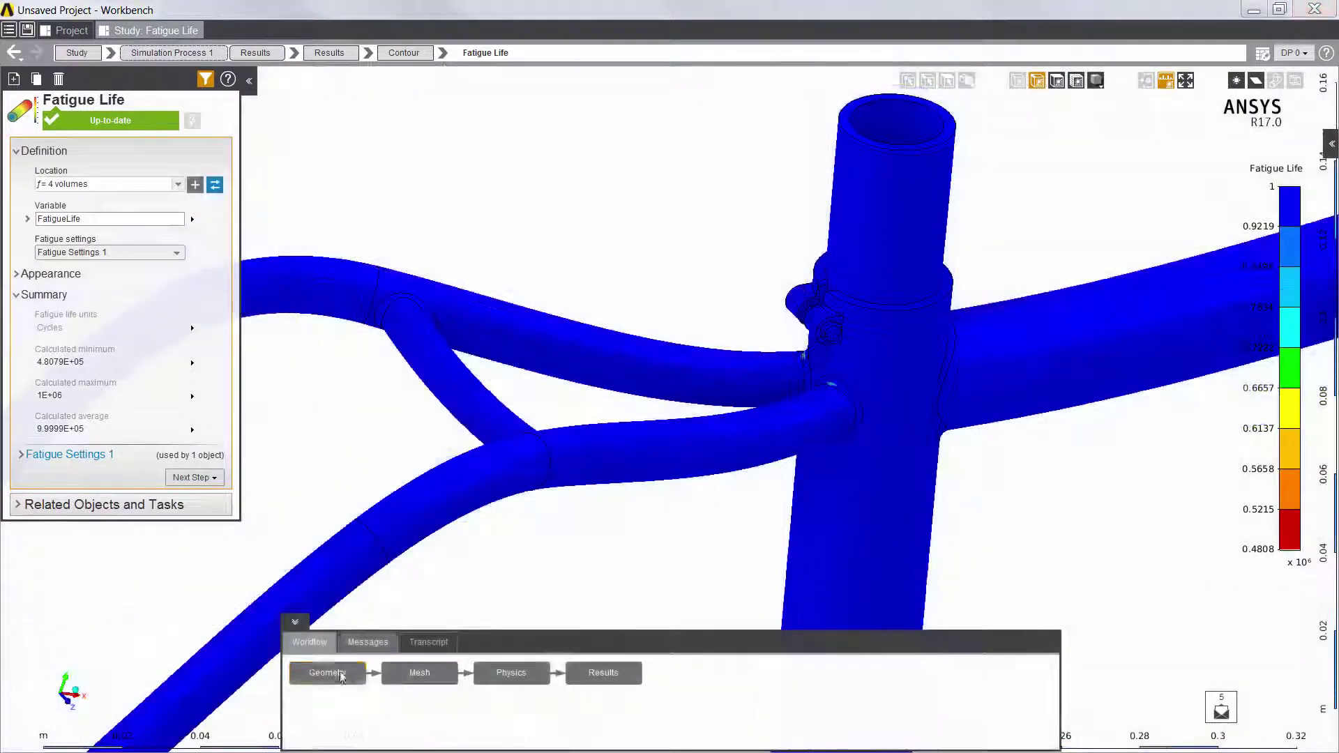
# - Change the Tube Thickness dimension from 2mm to 1mm in the geometry
pyautogui.rightClick(341, 673)
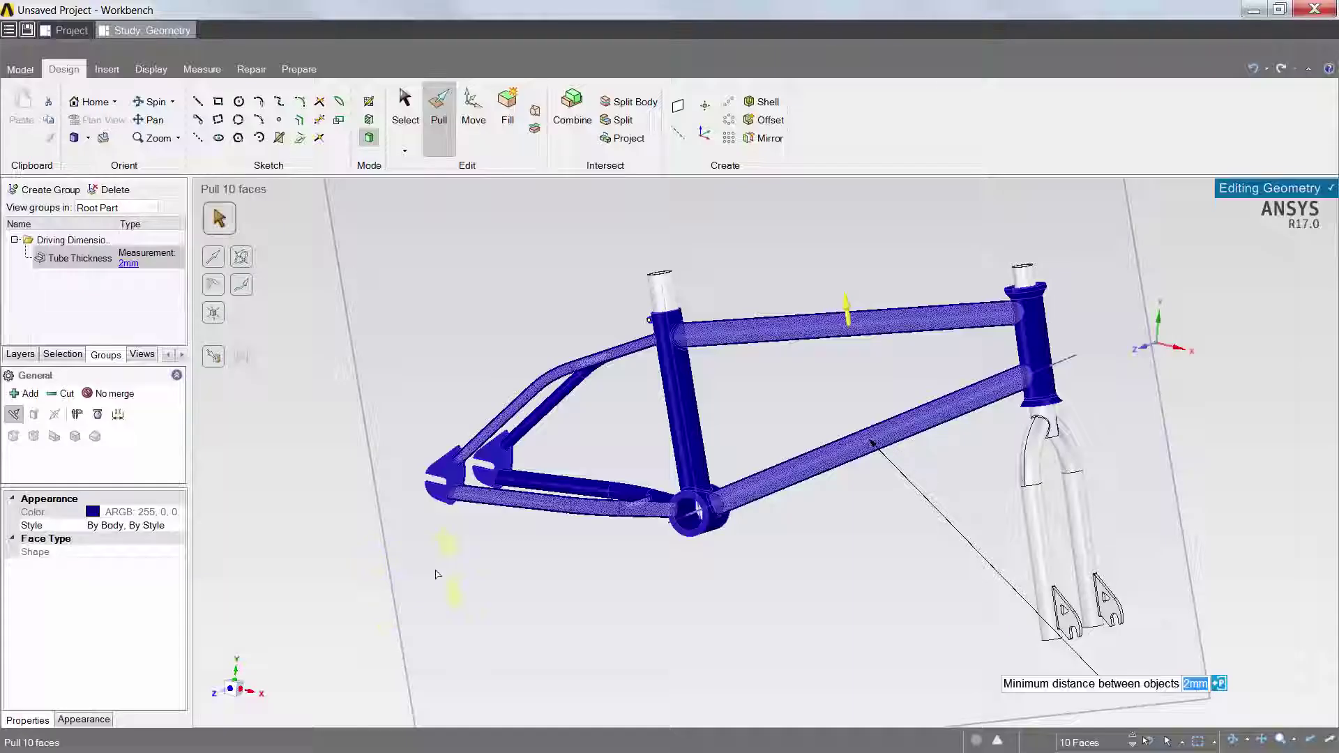
pyautogui.click(129, 264)
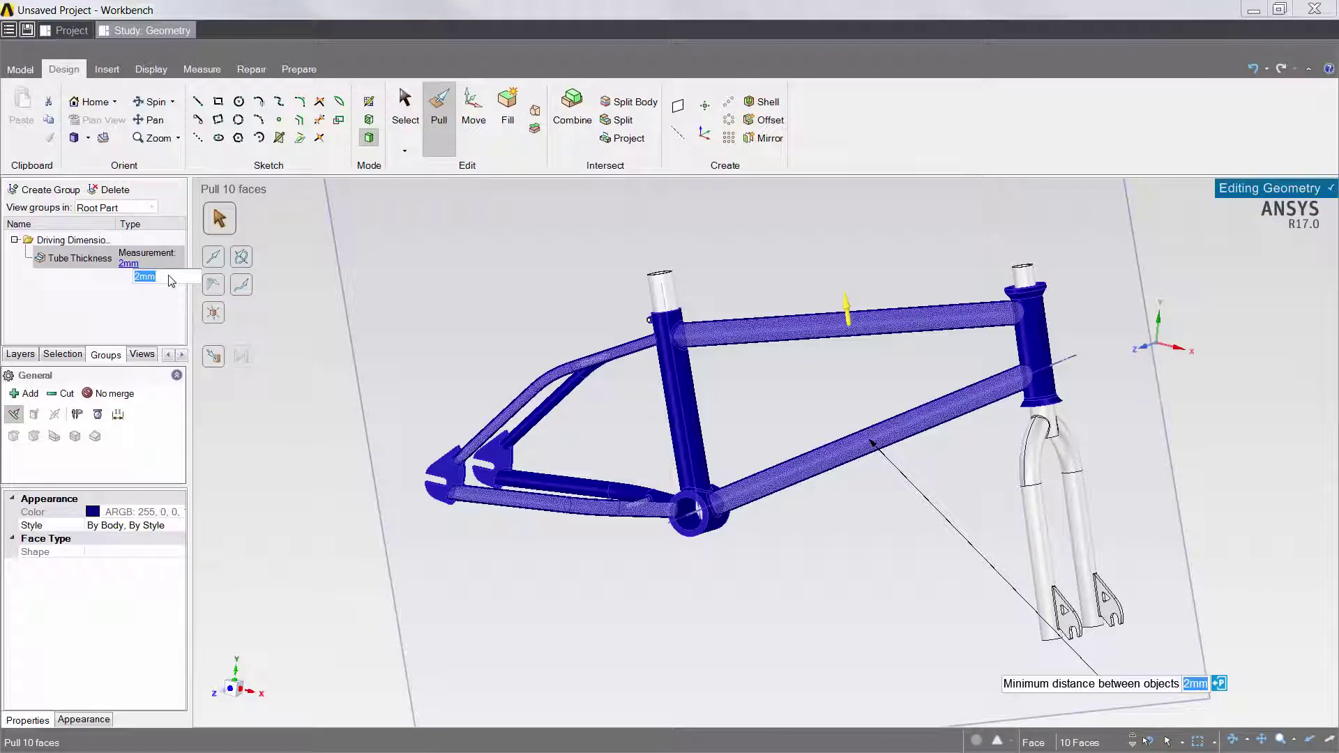
pyautogui.write('1')
pyautogui.press('Return')
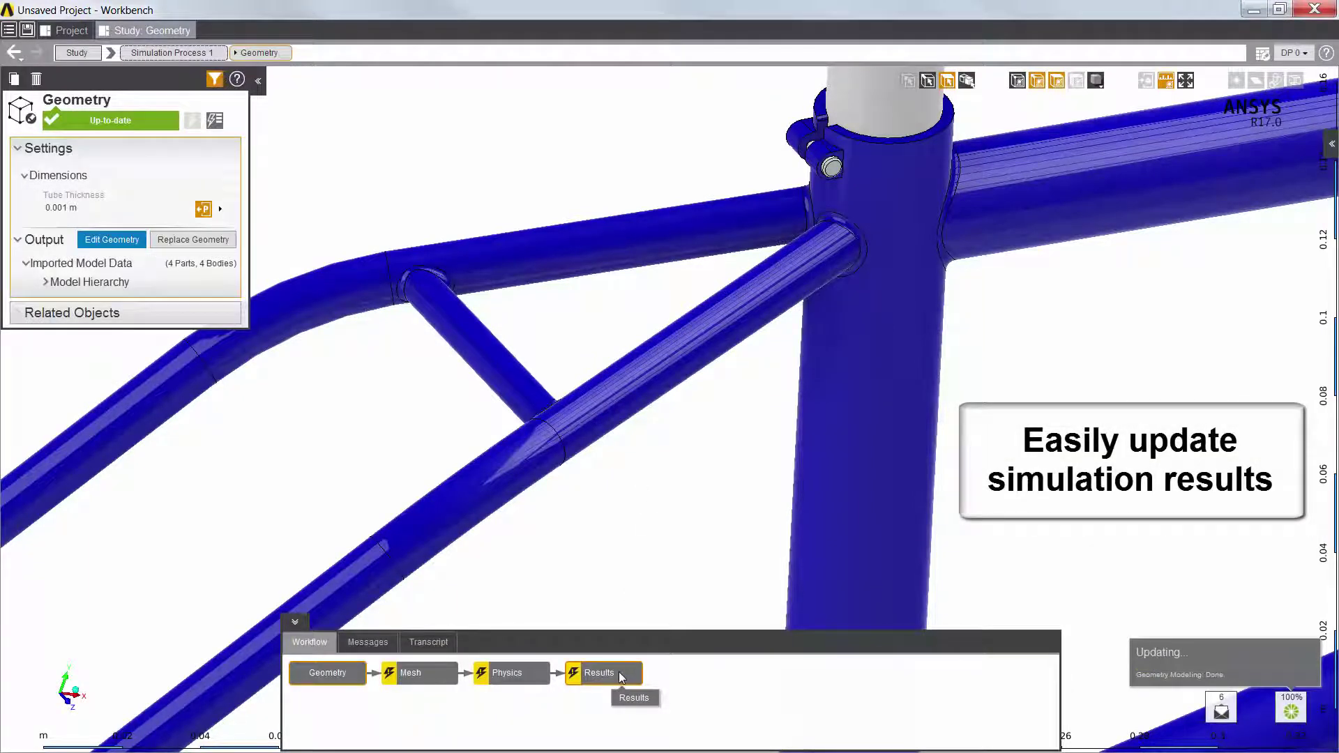
# - Update the results for the 1mm tube thickness
pyautogui.click(619, 671)
pyautogui.rightClick(620, 673)
pyautogui.click(642, 683)
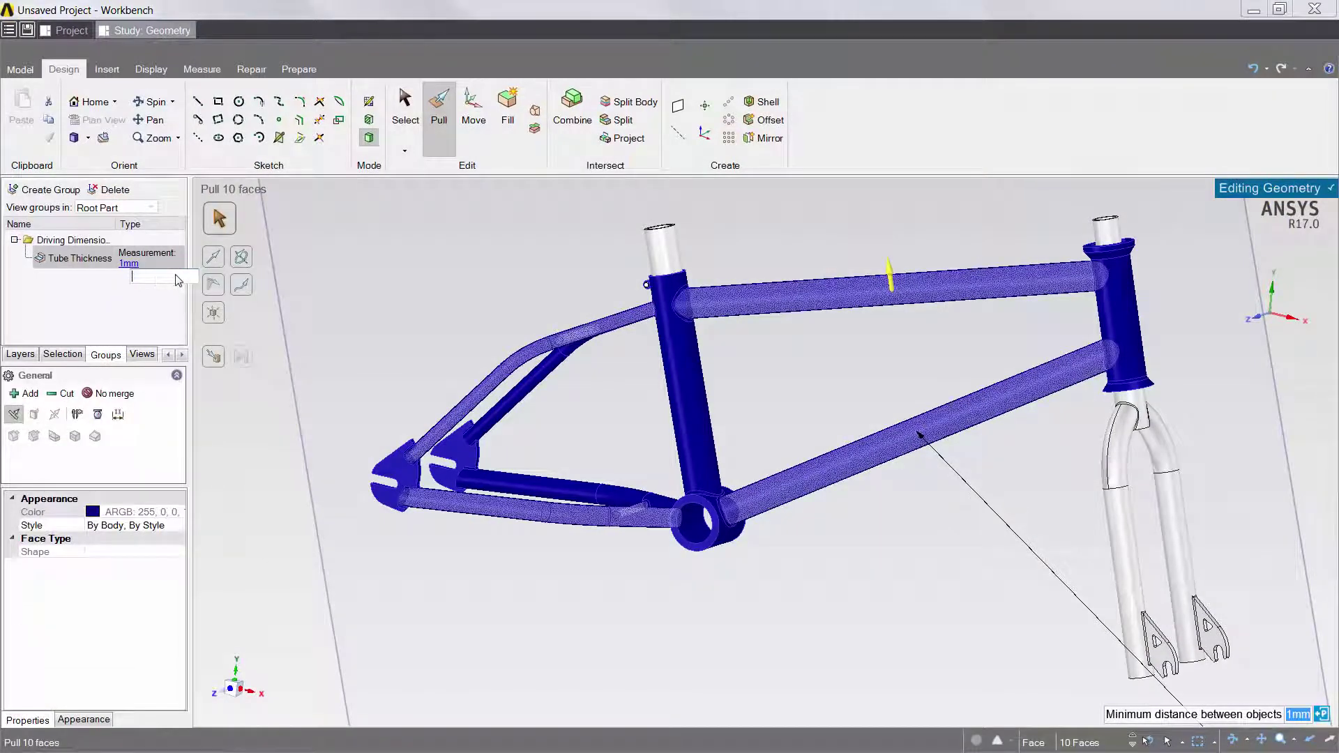
# - Confirm a 1.6mm tube thickness and show the Results step as it updates
pyautogui.press('Return')
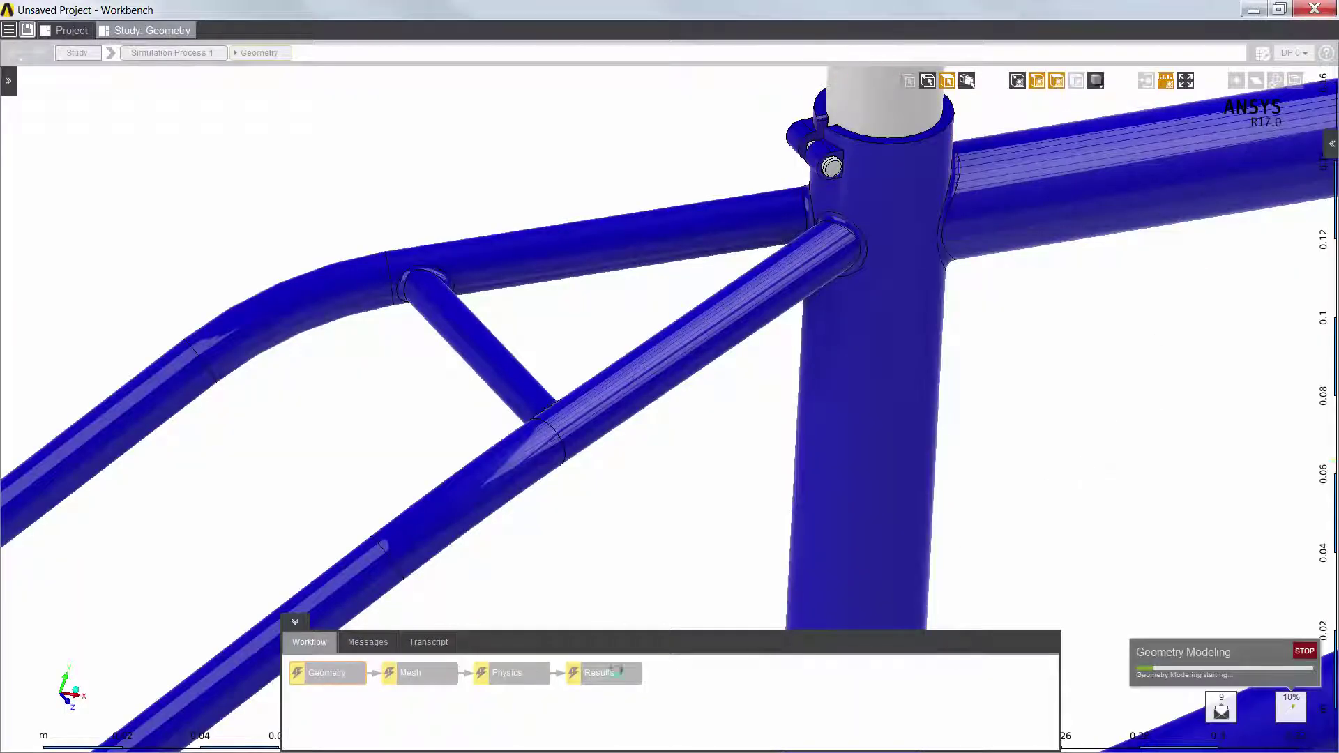
pyautogui.click(610, 673)
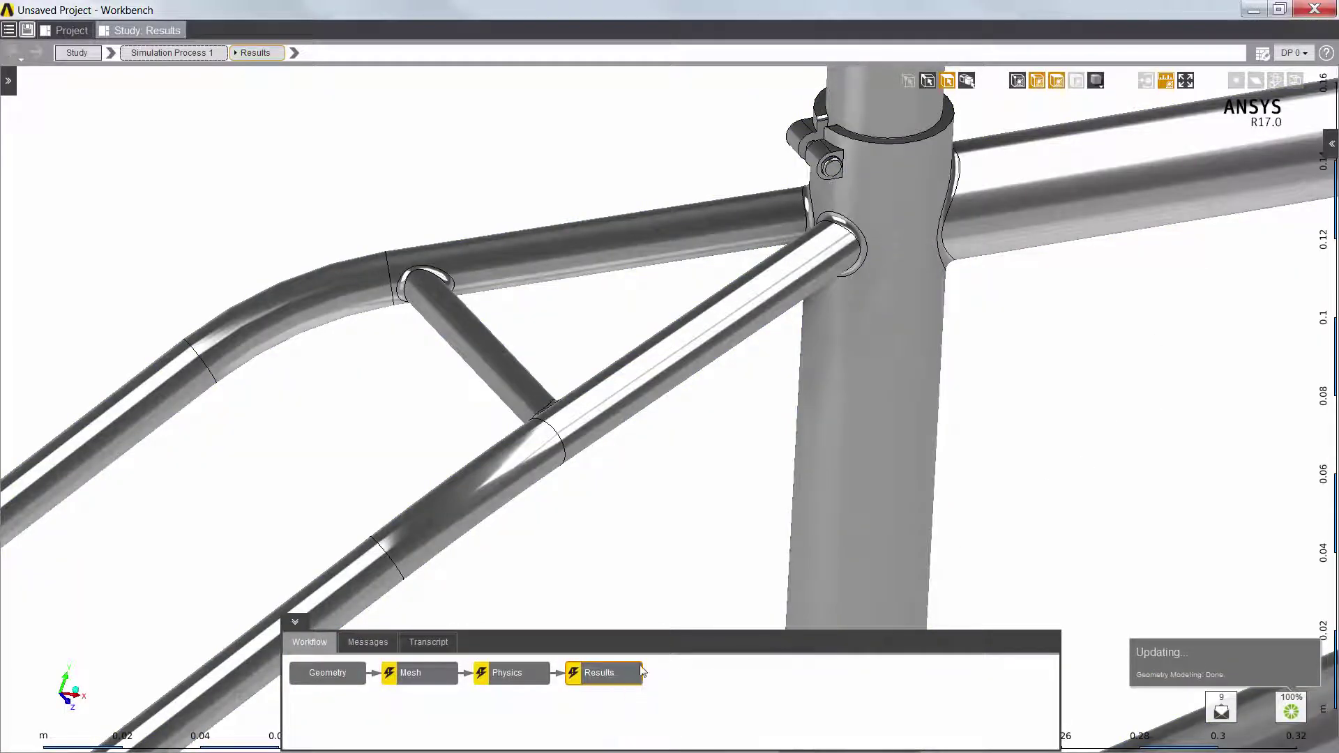